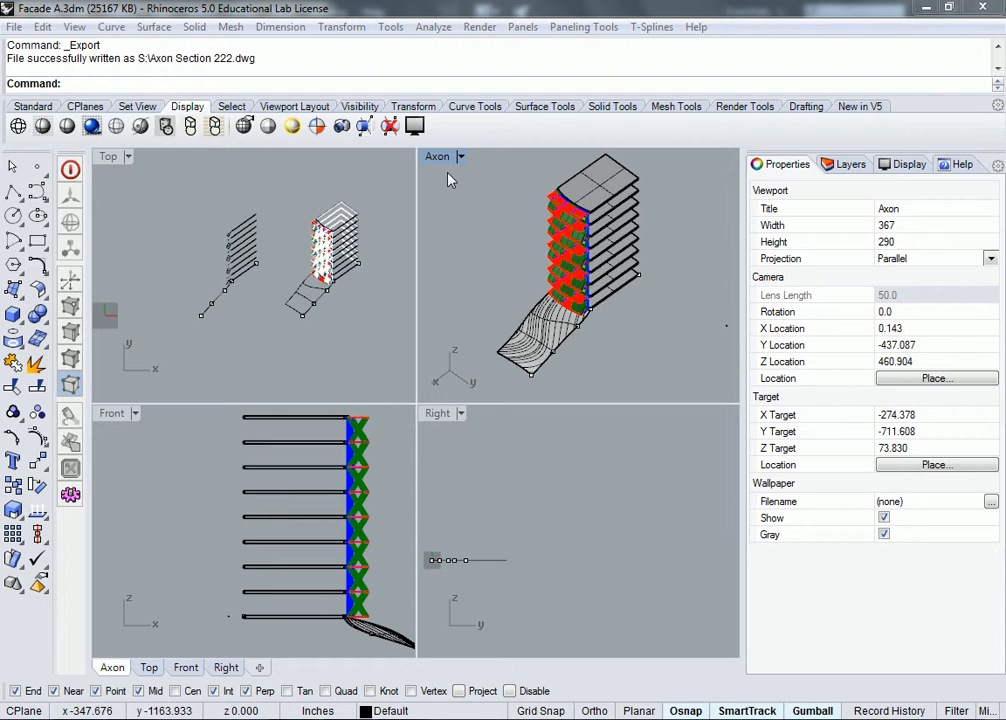
# Maximize the Axon viewport and display the model's layer list
pyautogui.doubleClick(438, 157)
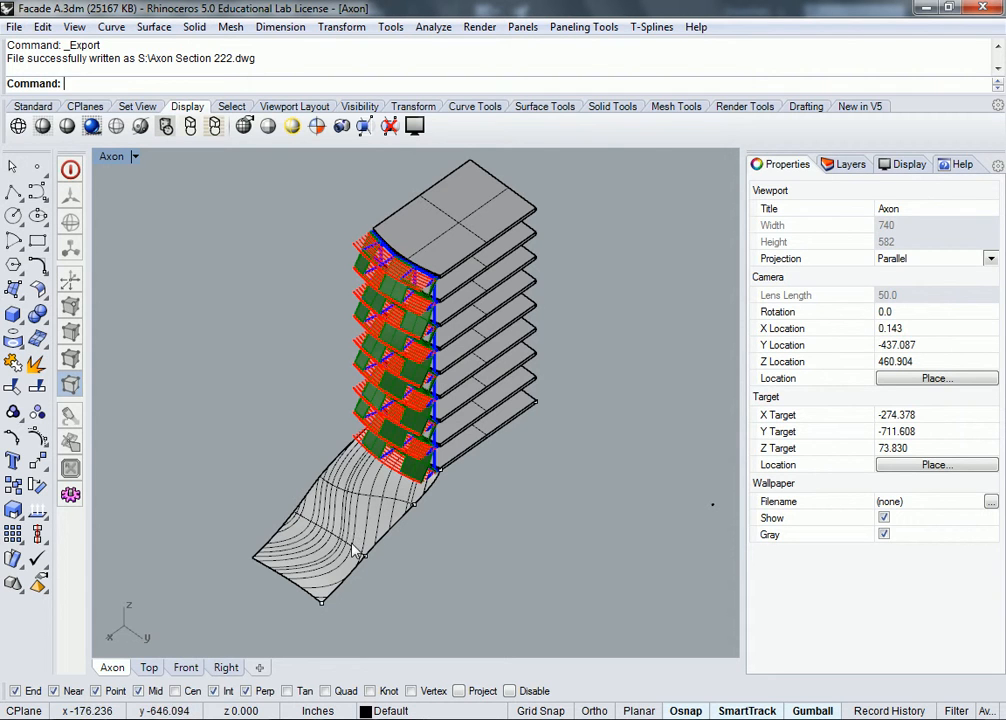
pyautogui.click(853, 168)
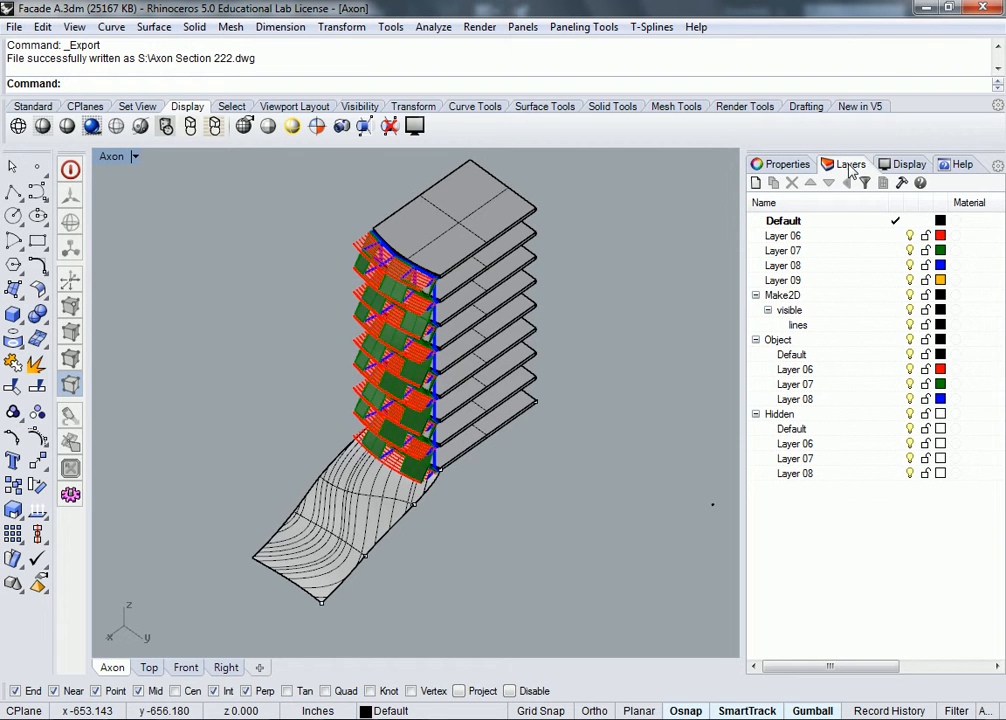
# Examine which layers the roof slab, green facade panels and curved ground surface belong to by selecting each in turn
pyautogui.moveTo(593, 165); pyautogui.dragTo(508, 340)
pyautogui.click(580, 195)
pyautogui.click(501, 202)
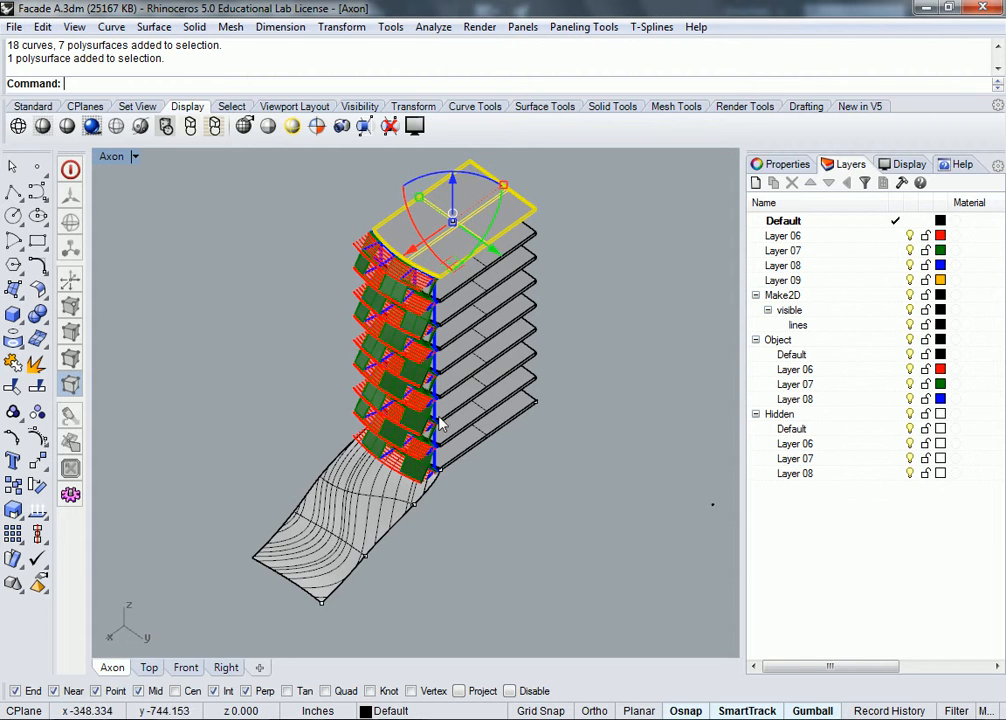
pyautogui.click(417, 385)
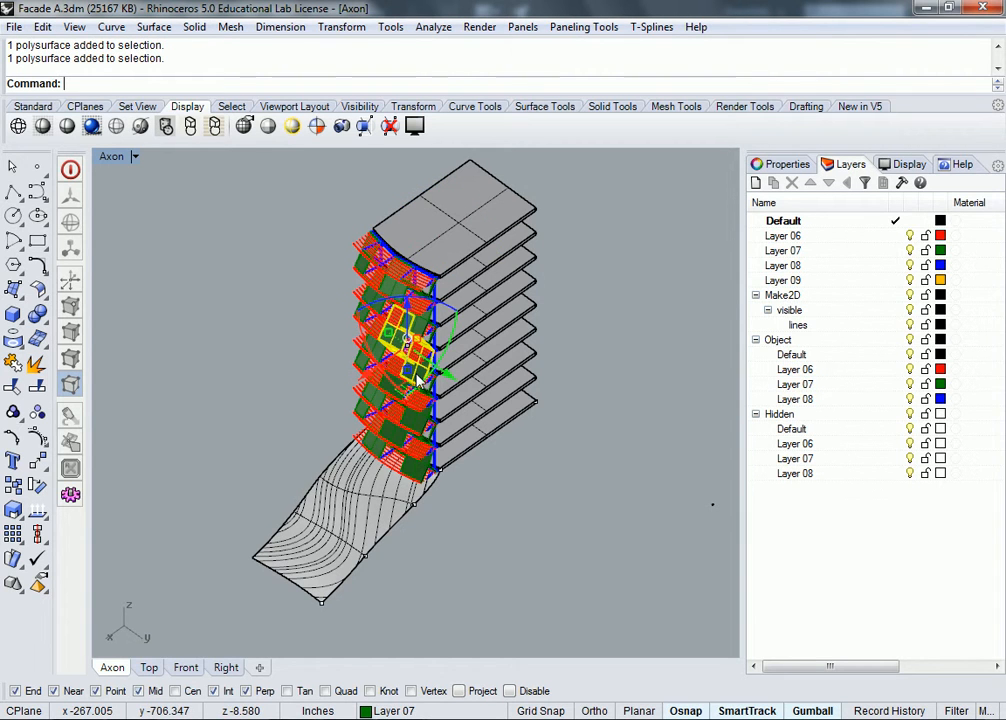
pyautogui.click(295, 310)
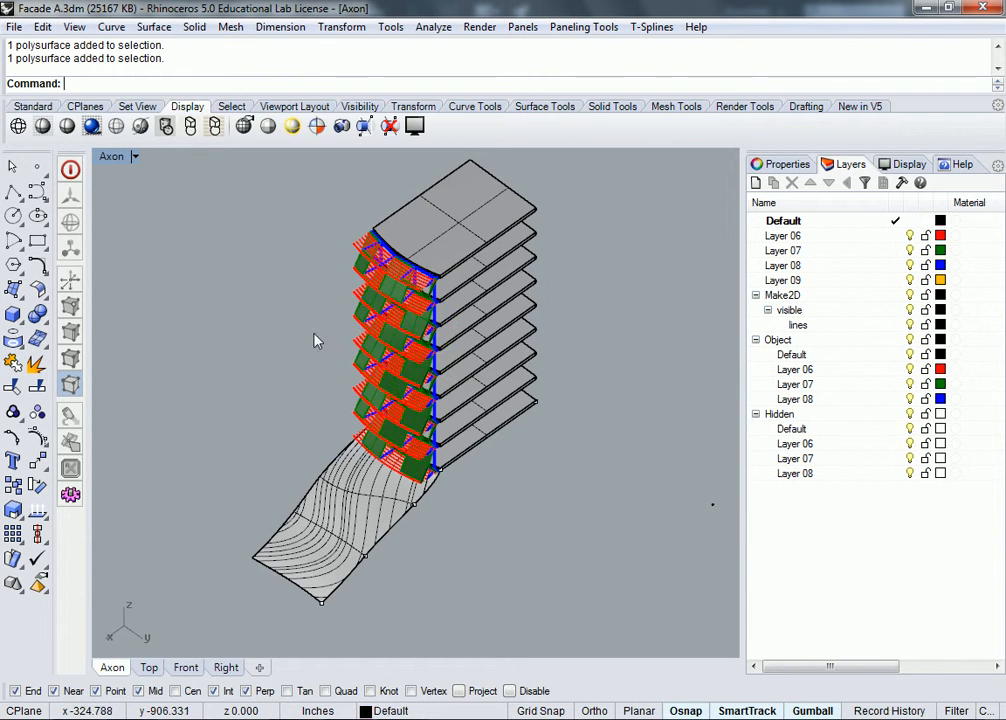
pyautogui.click(381, 500)
pyautogui.click(430, 550)
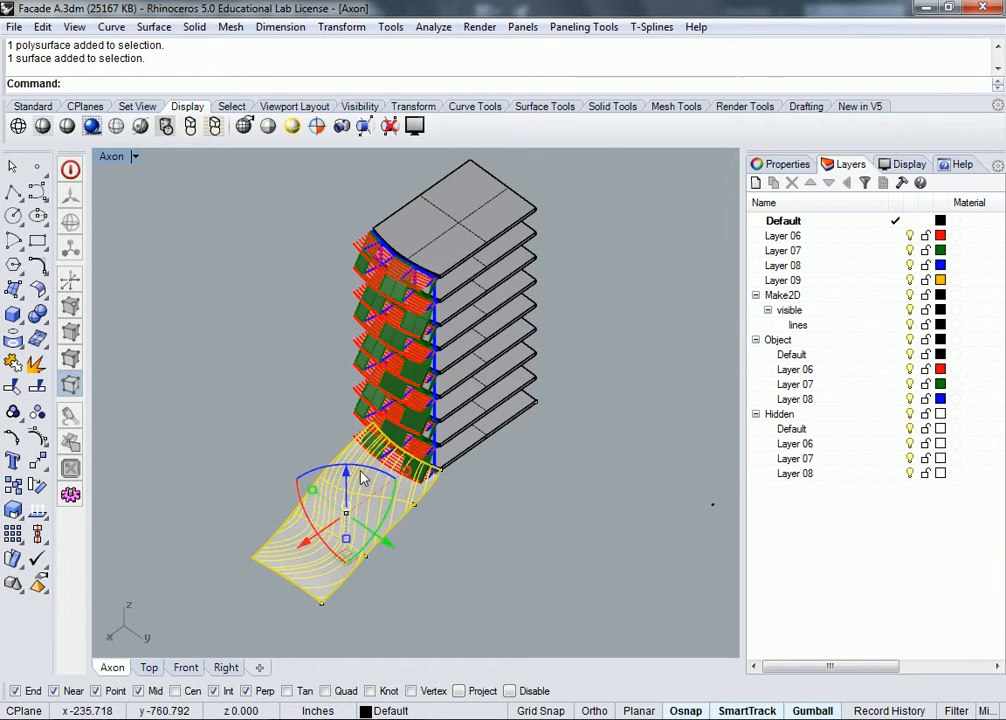
pyautogui.click(541, 469)
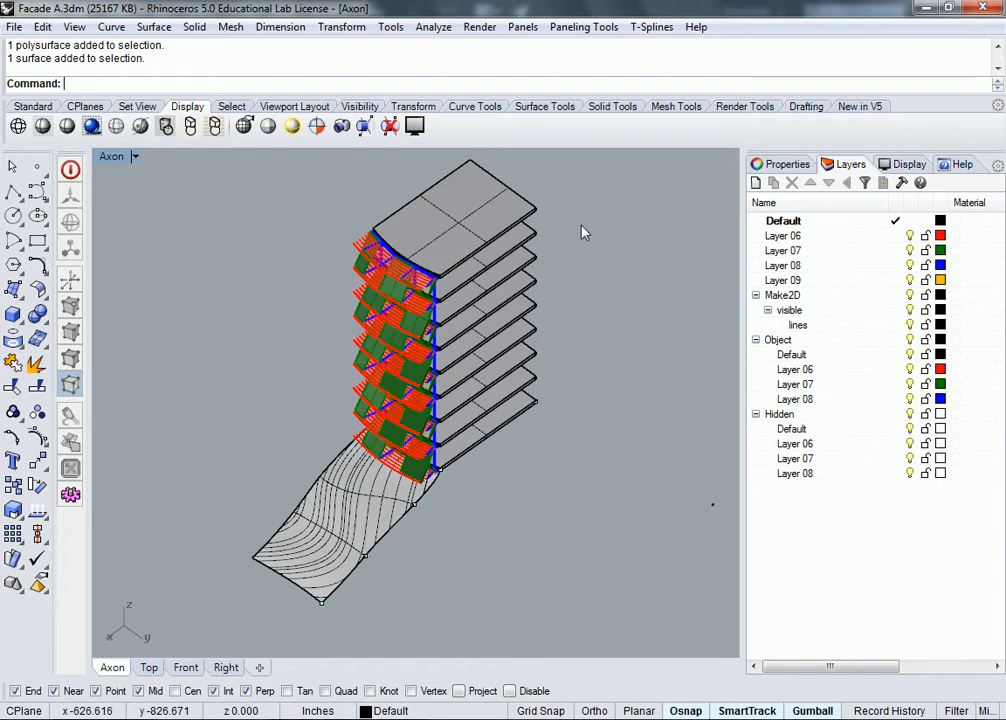
pyautogui.click(512, 203)
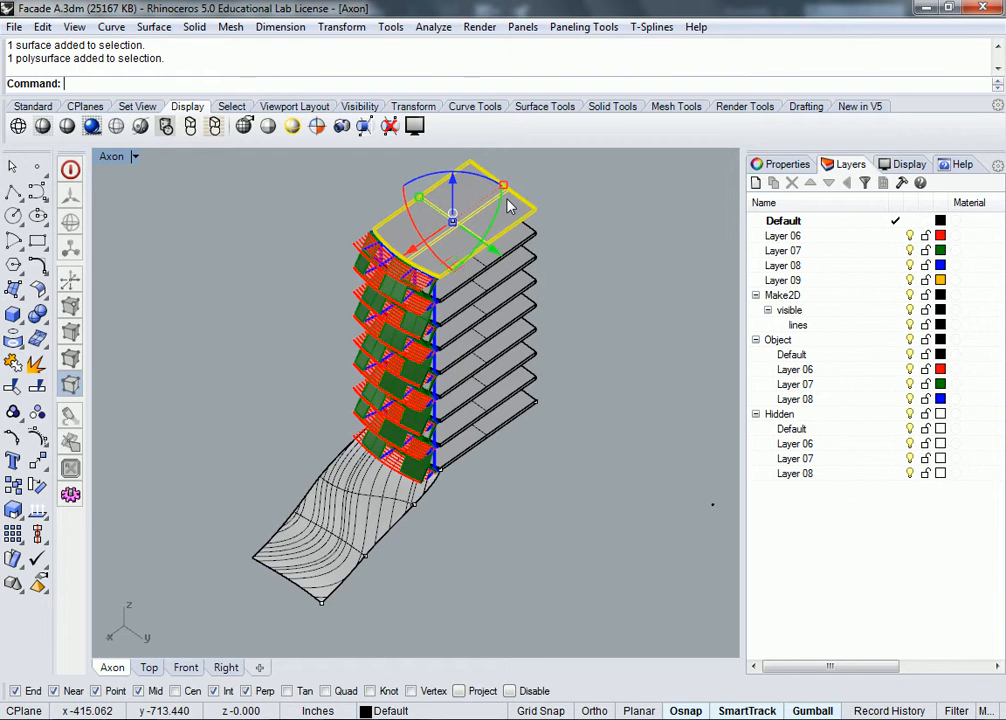
pyautogui.click(613, 253)
pyautogui.click(971, 222)
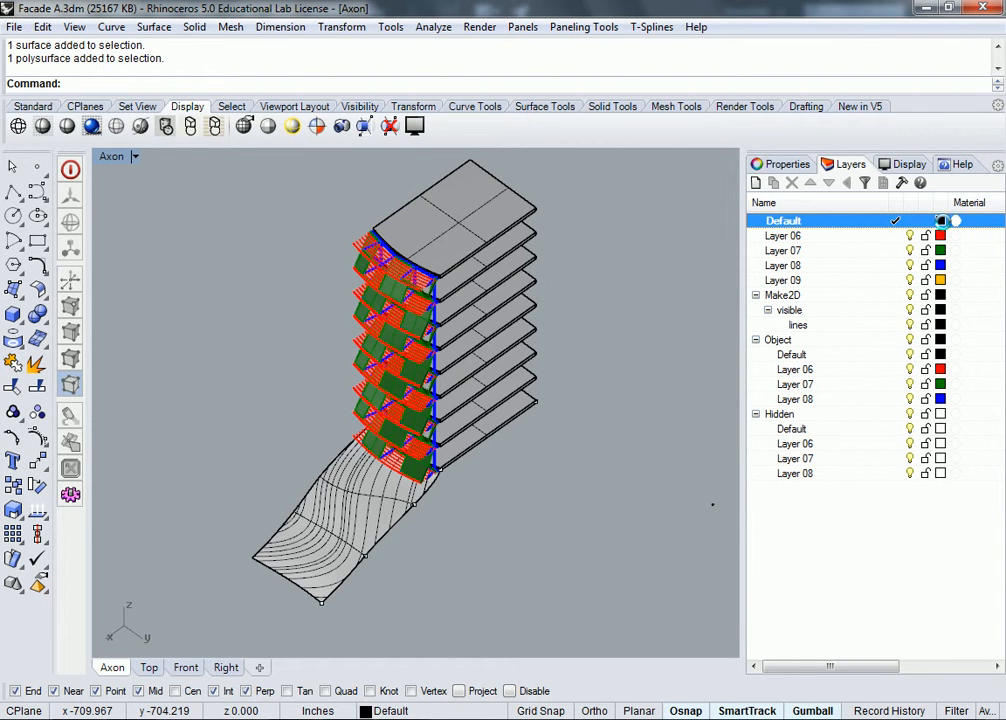
pyautogui.moveTo(610, 189); pyautogui.dragTo(848, 266)
pyautogui.click(968, 258)
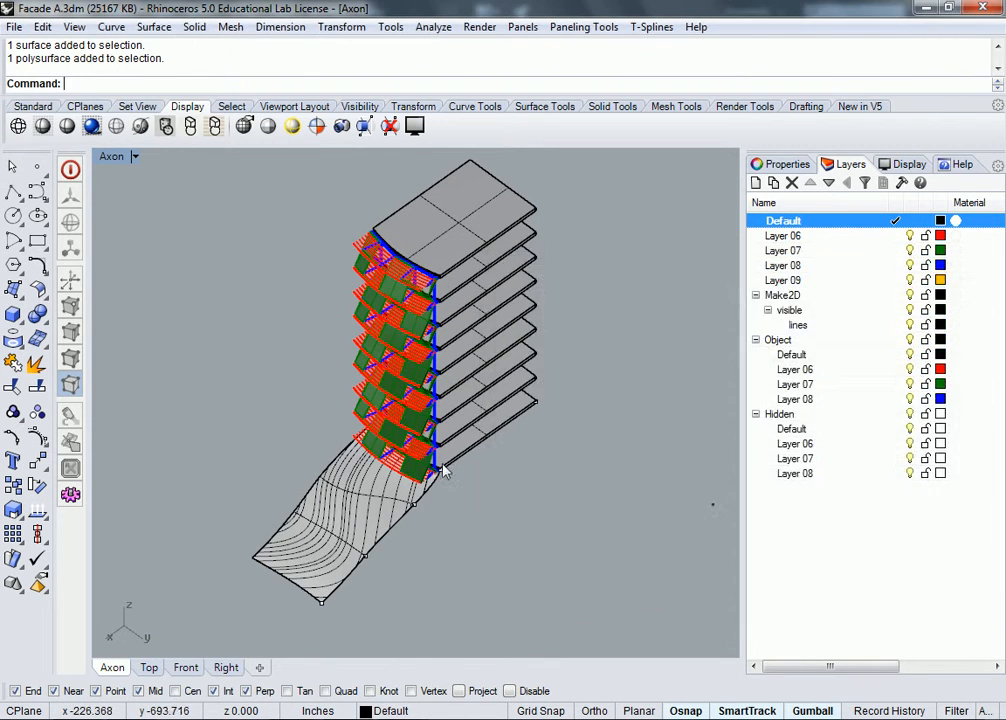
# Move the curved ground surface in front of the tower to Layer 09
pyautogui.click(345, 530)
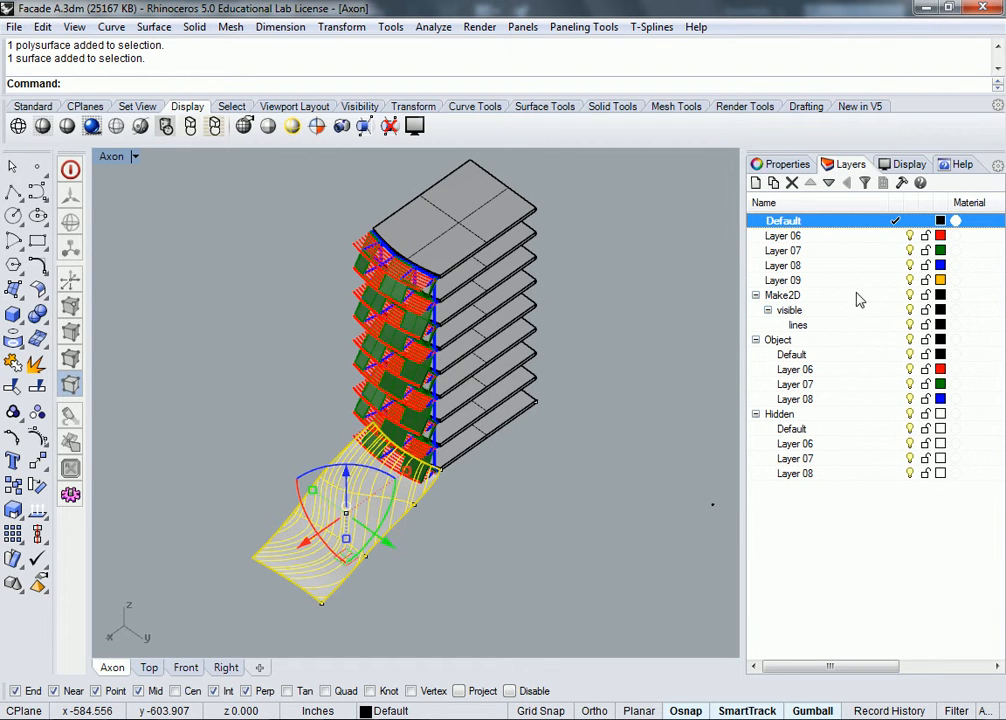
pyautogui.click(790, 280)
pyautogui.rightClick(800, 281)
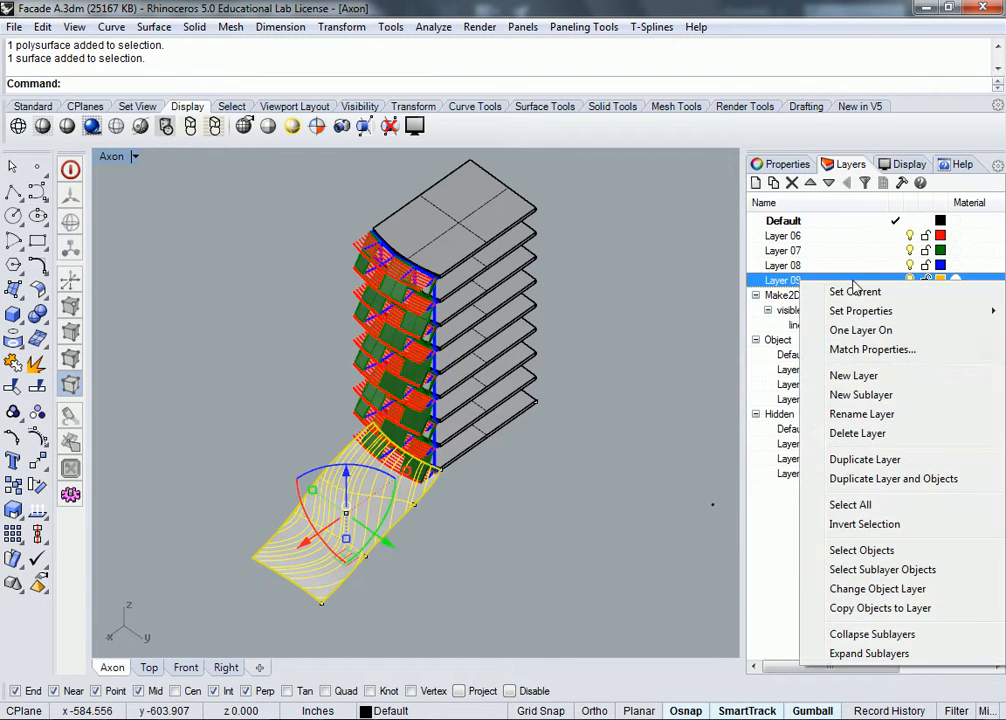
pyautogui.click(868, 590)
pyautogui.click(602, 554)
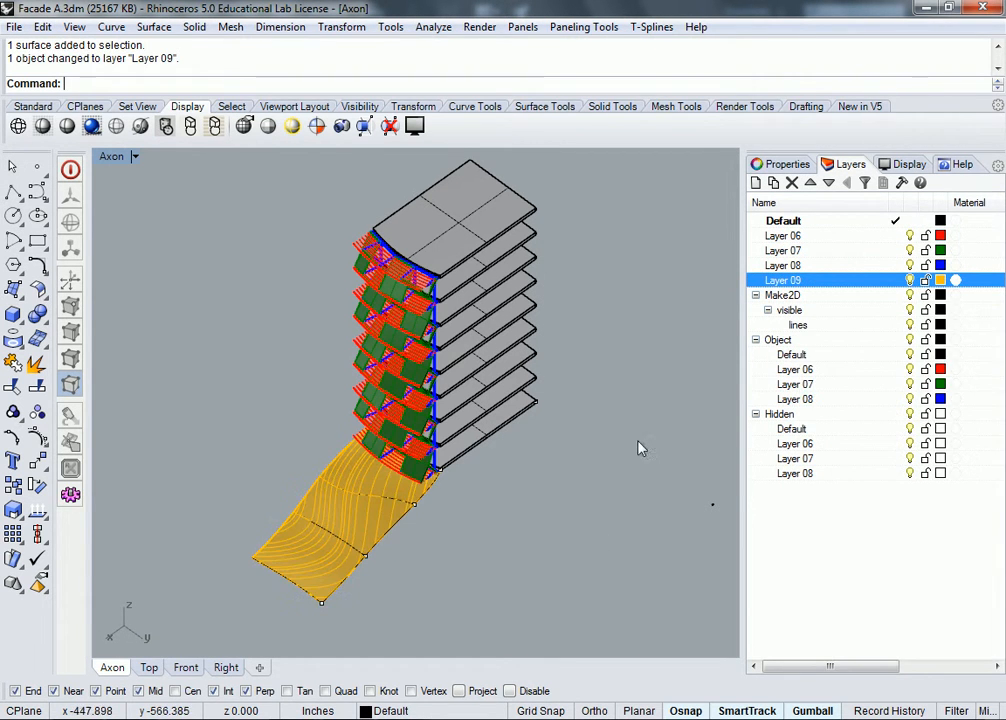
# Start adding a new material to the Default layer and browse to the Stone folder in Render Content
pyautogui.click(955, 221)
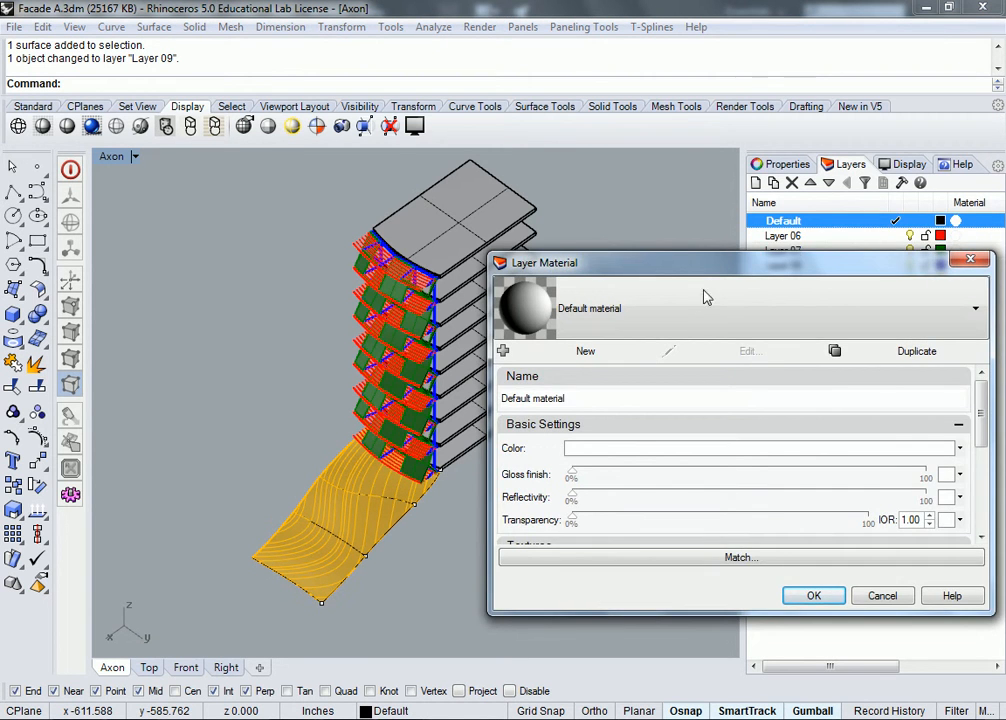
pyautogui.moveTo(717, 263); pyautogui.dragTo(570, 157)
pyautogui.click(474, 204)
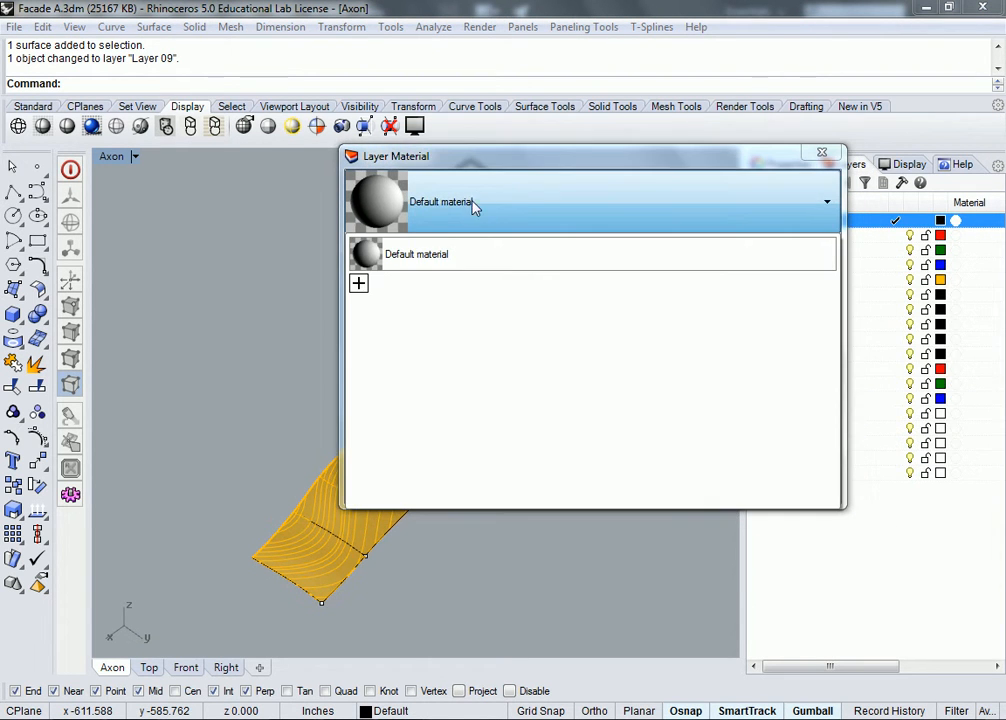
pyautogui.click(360, 284)
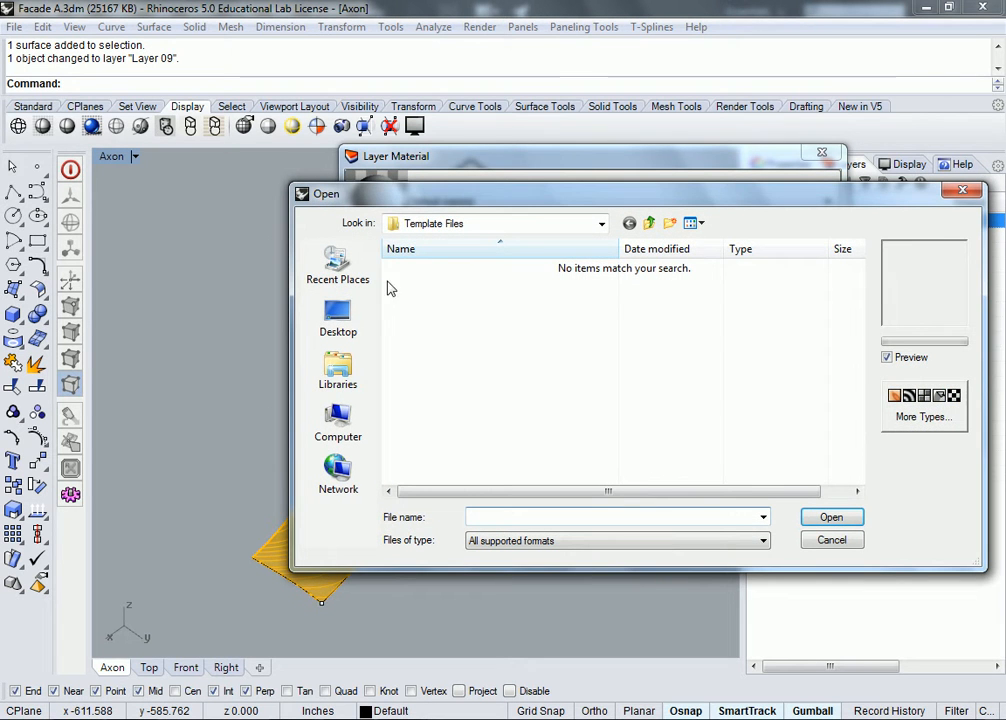
pyautogui.click(601, 223)
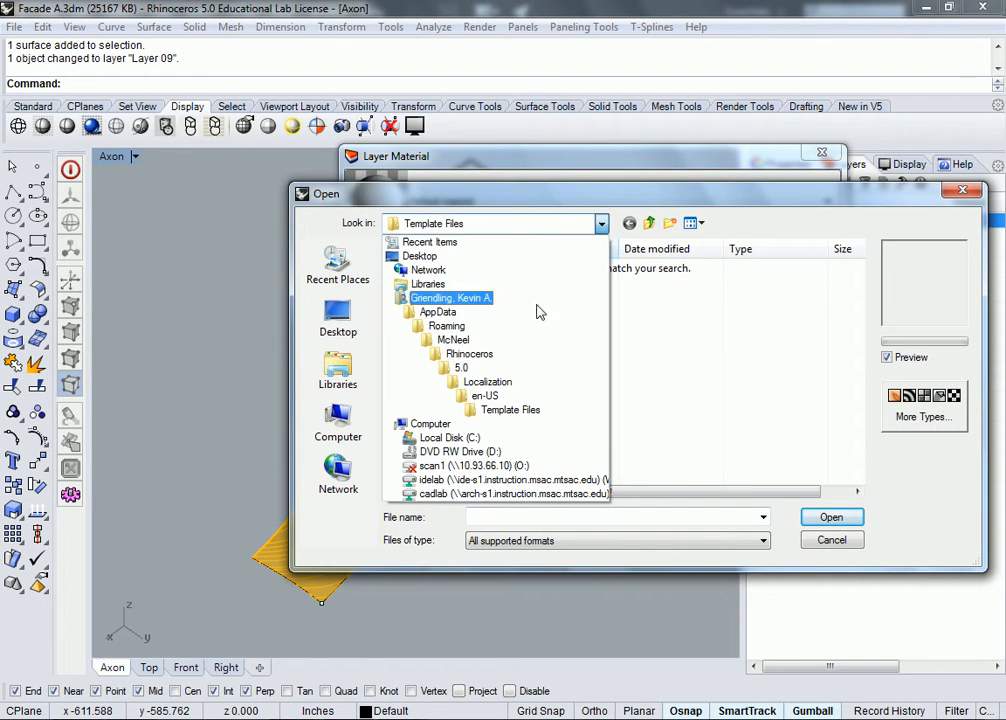
pyautogui.click(490, 396)
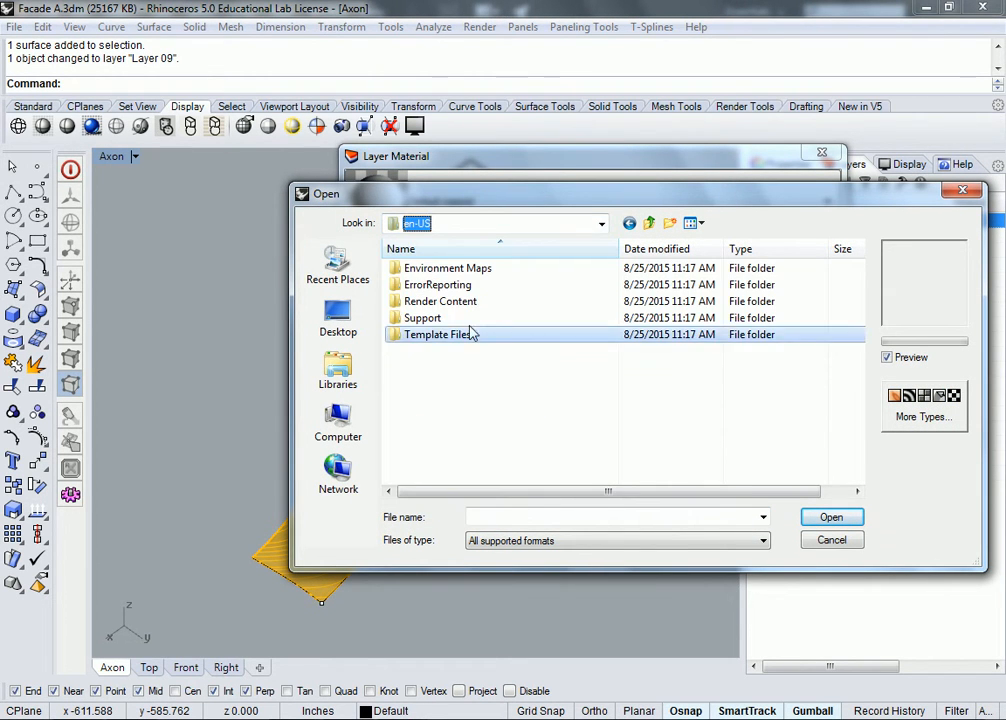
pyautogui.doubleClick(442, 302)
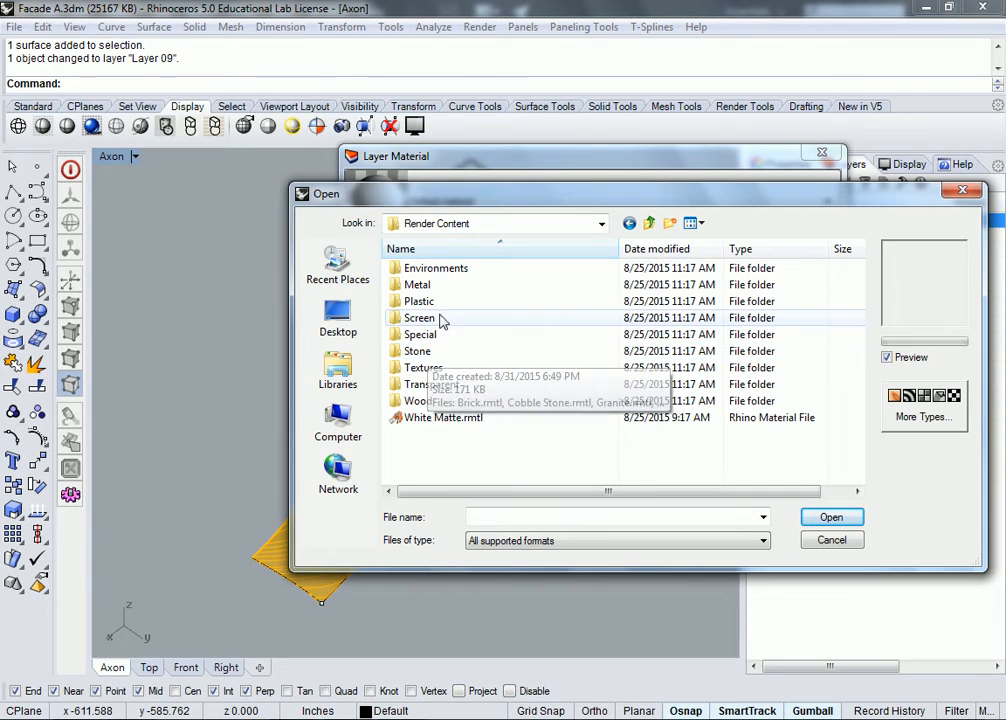
pyautogui.doubleClick(420, 351)
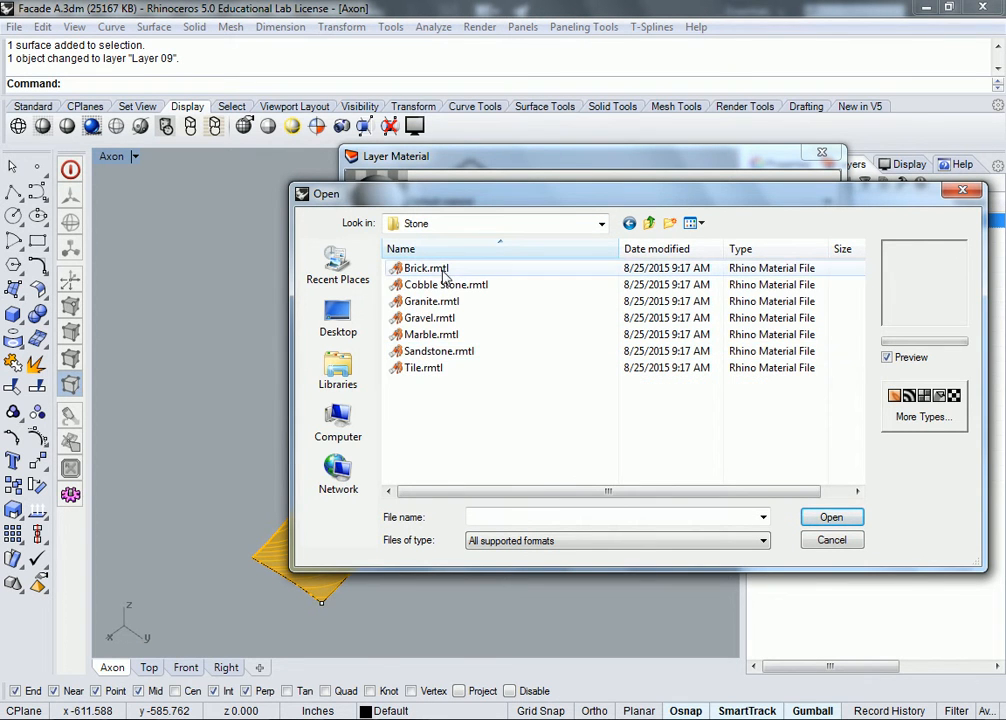
pyautogui.click(630, 225)
pyautogui.doubleClick(438, 269)
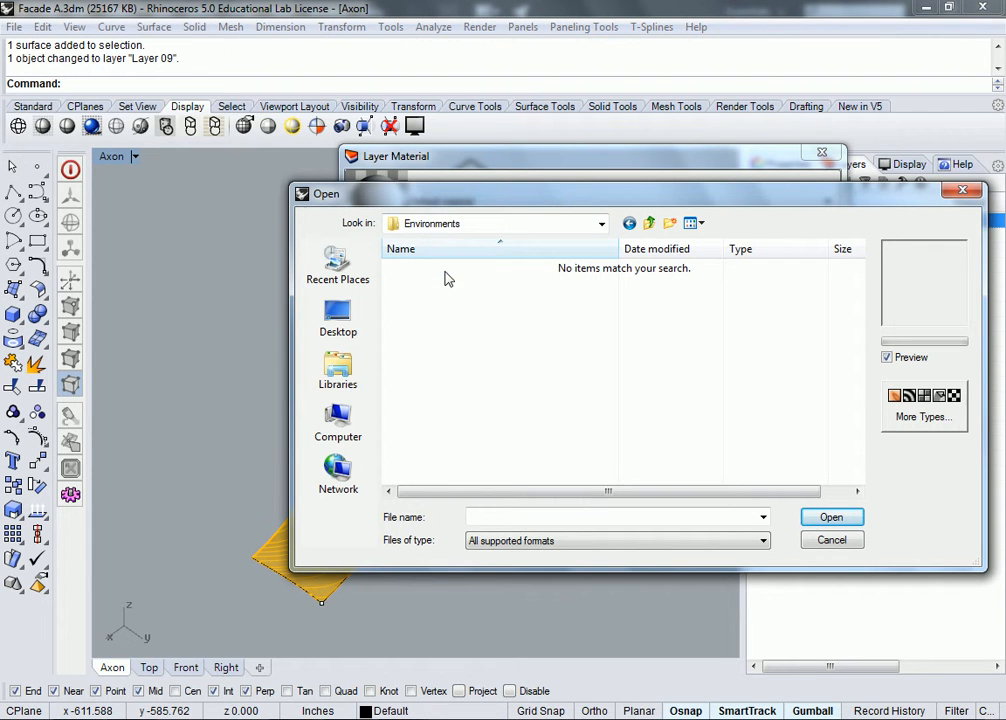
pyautogui.click(649, 224)
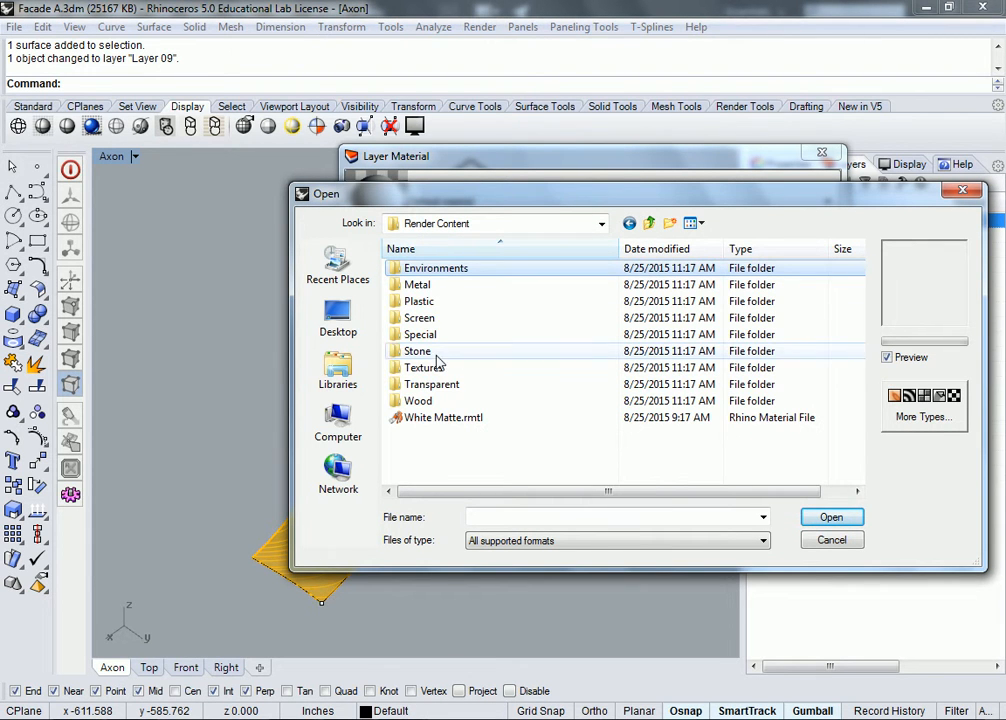
pyautogui.doubleClick(422, 351)
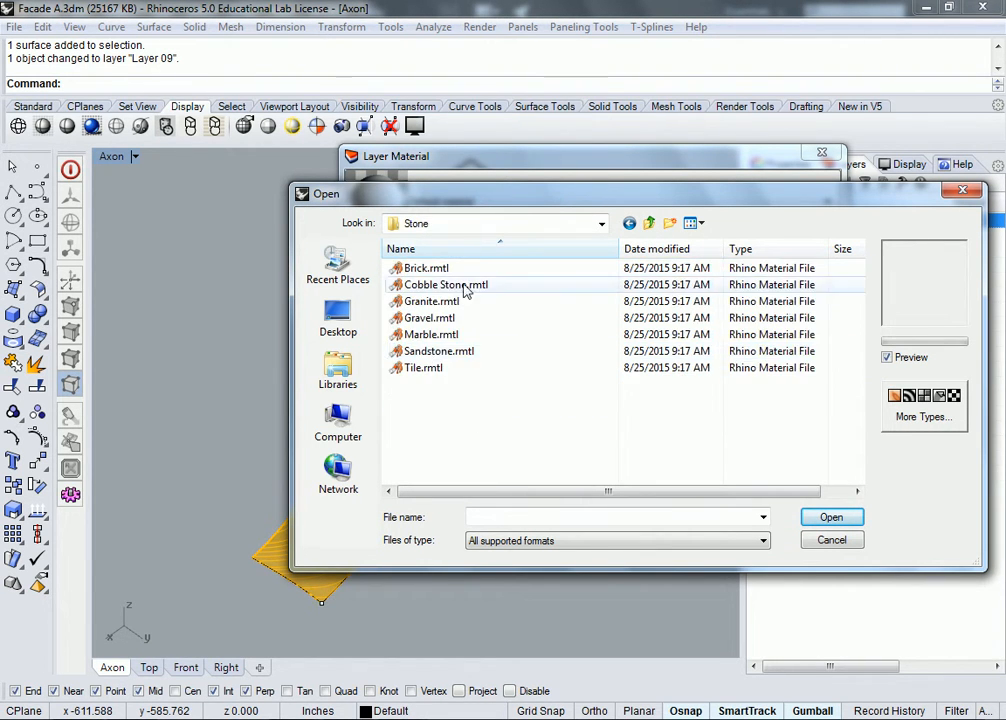
# Load Granite.rmtl from the Stone folder and assign it as the Default layer's material
pyautogui.click(428, 286)
pyautogui.click(430, 301)
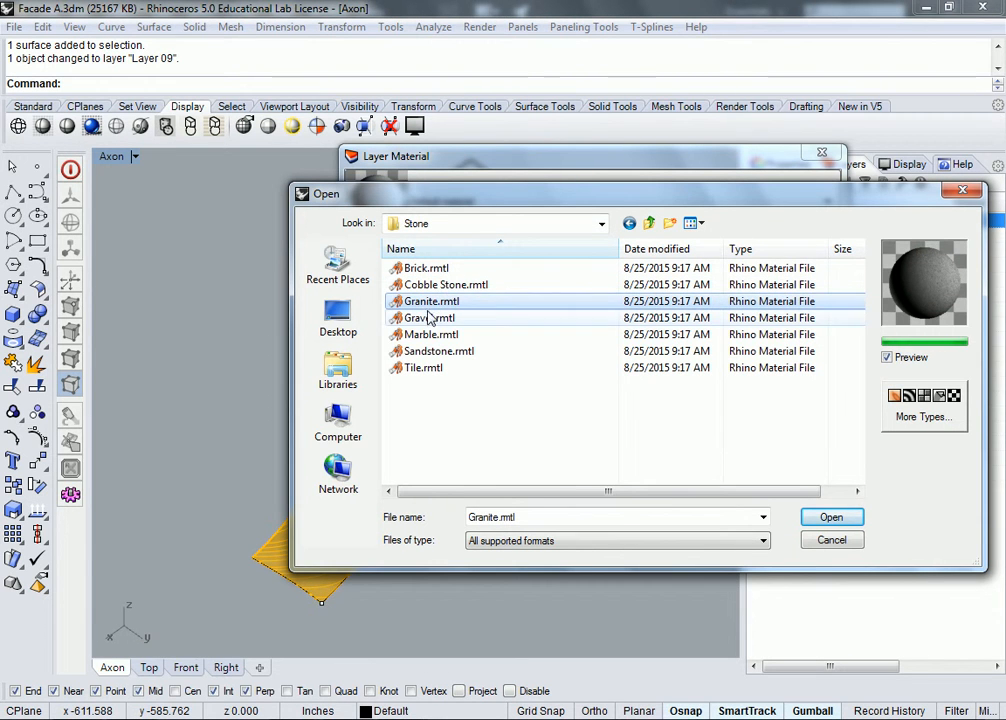
pyautogui.click(829, 519)
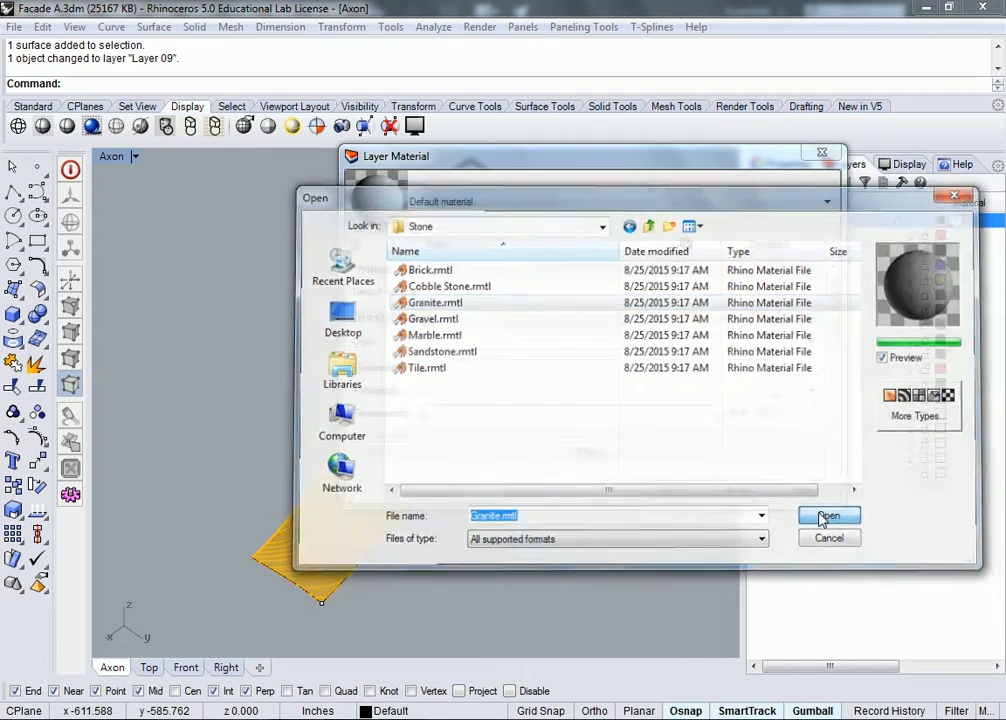
pyautogui.click(683, 491)
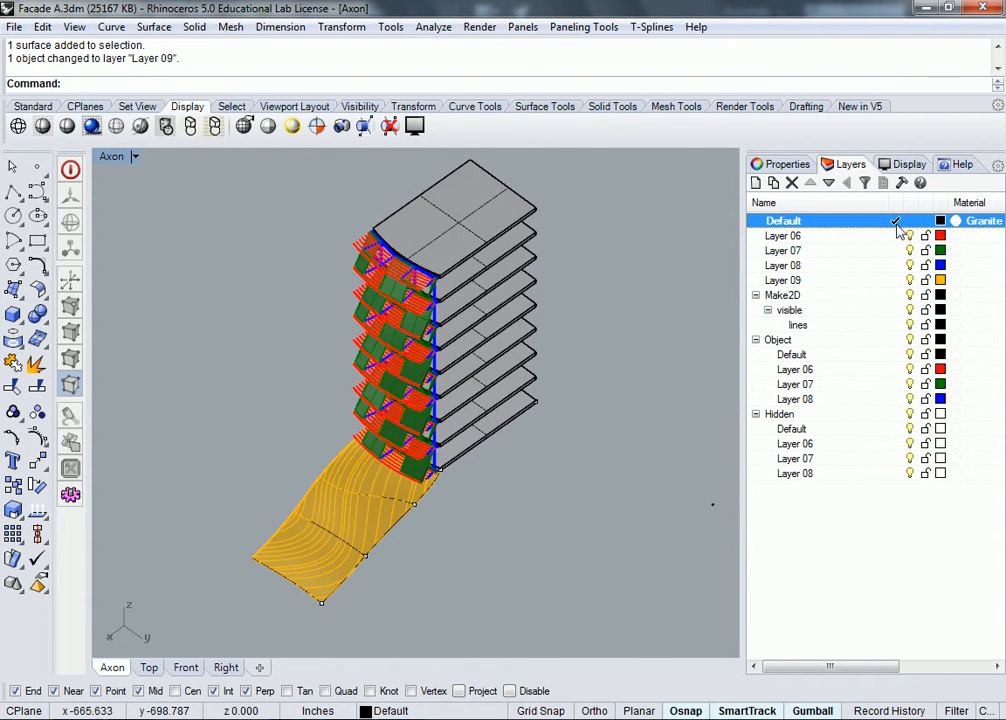
# Turn Layer 06 off and on again to identify which facade parts it holds
pyautogui.click(967, 237)
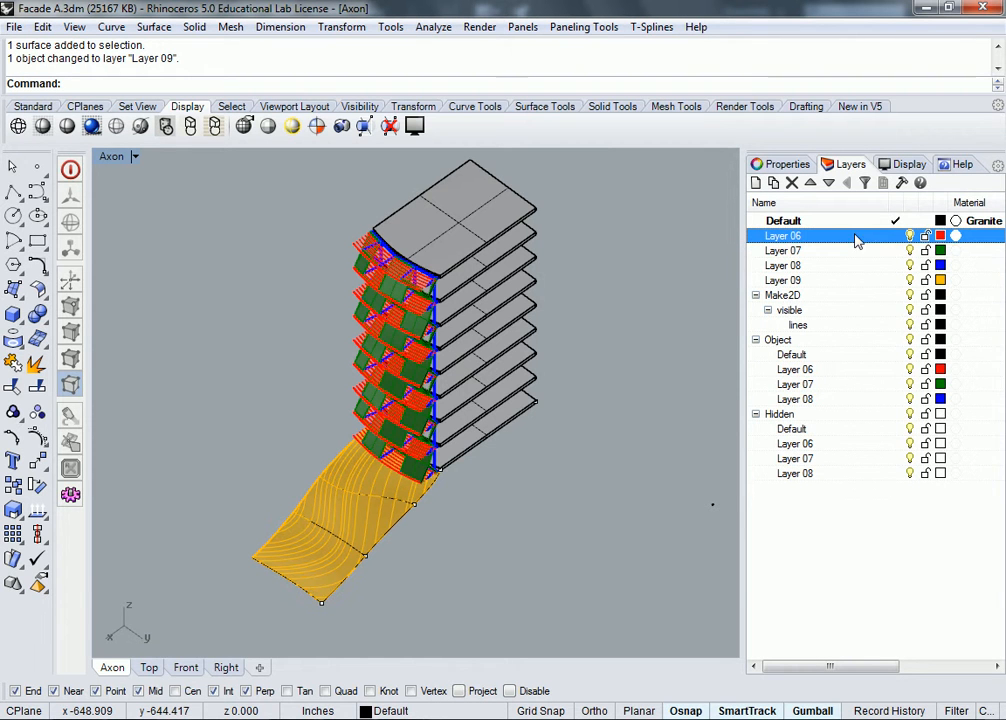
pyautogui.click(910, 236)
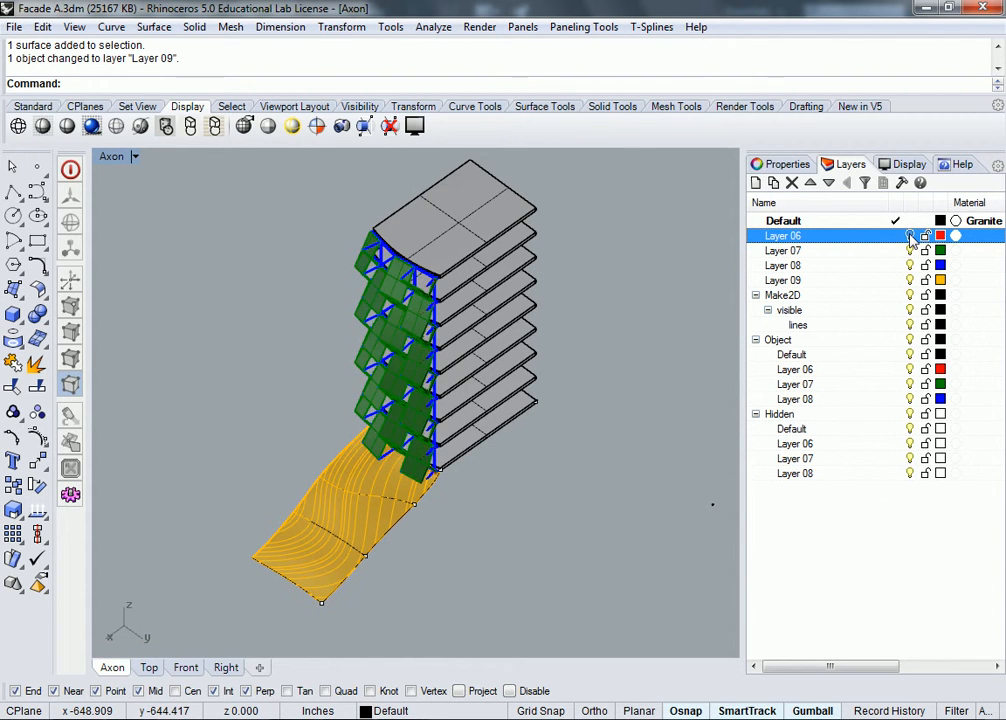
pyautogui.click(910, 236)
# Start adding a new material to Layer 06 and browse to the Metal folder in Render Content
pyautogui.click(958, 236)
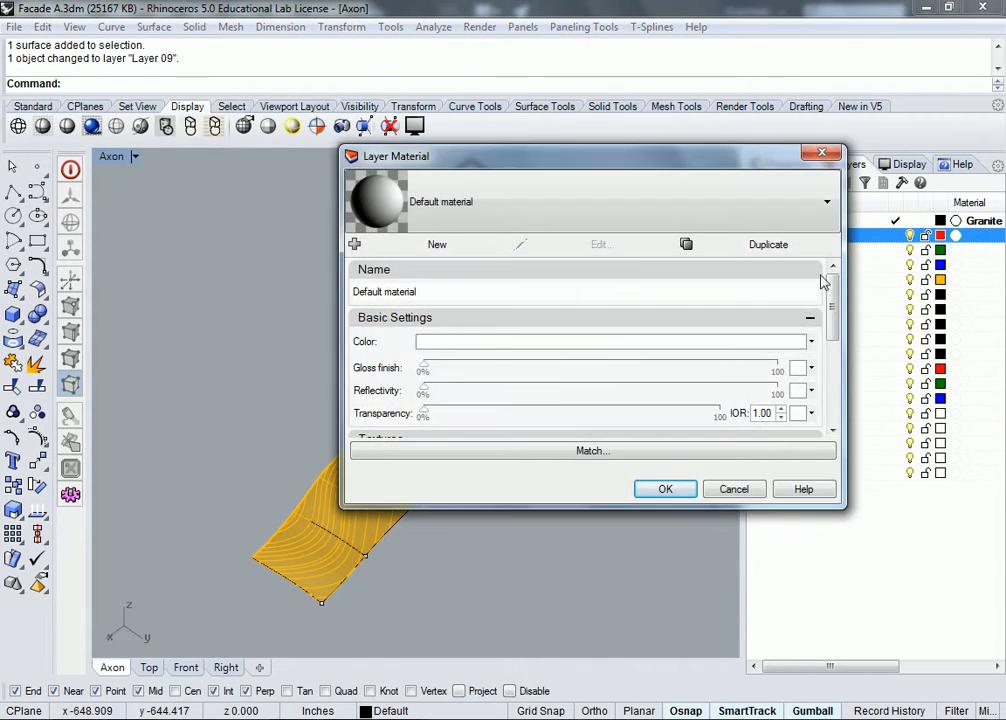
pyautogui.click(427, 217)
pyautogui.click(358, 320)
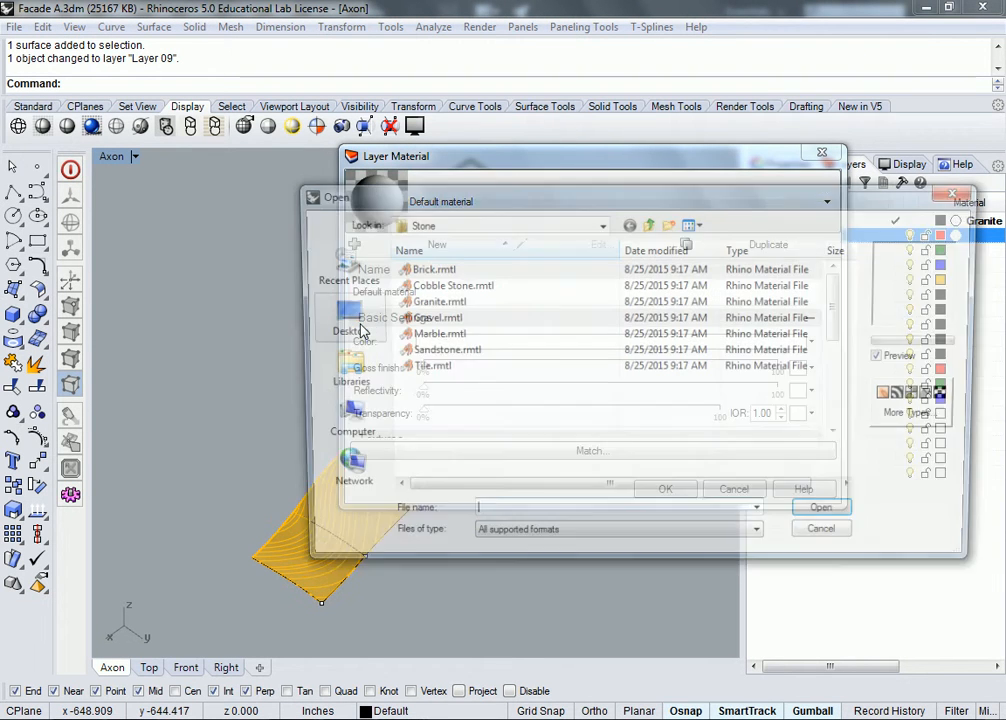
pyautogui.click(649, 223)
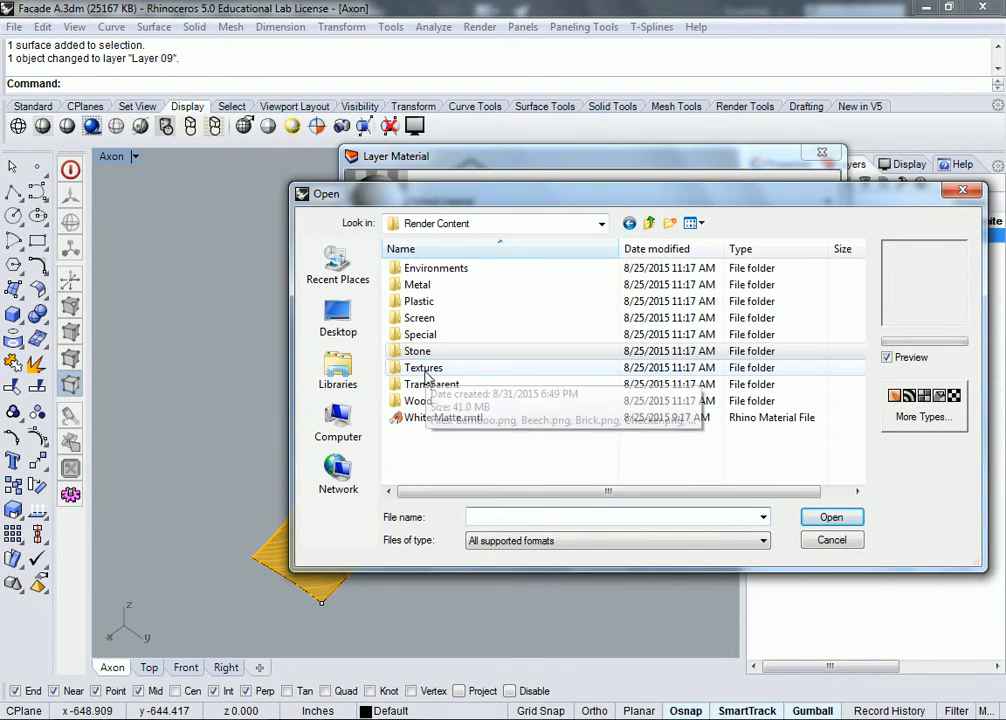
pyautogui.doubleClick(418, 285)
# Compare the material previews in the Metal folder and assign Silver.rmtl as Layer 06's material
pyautogui.click(450, 271)
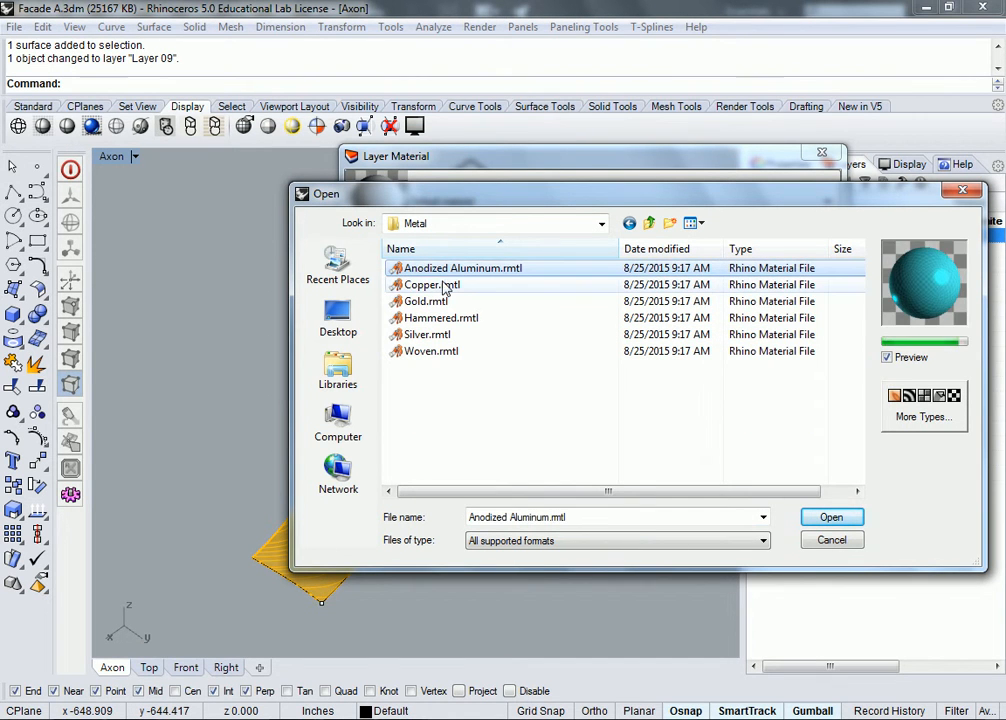
pyautogui.click(431, 289)
pyautogui.click(430, 302)
pyautogui.click(432, 318)
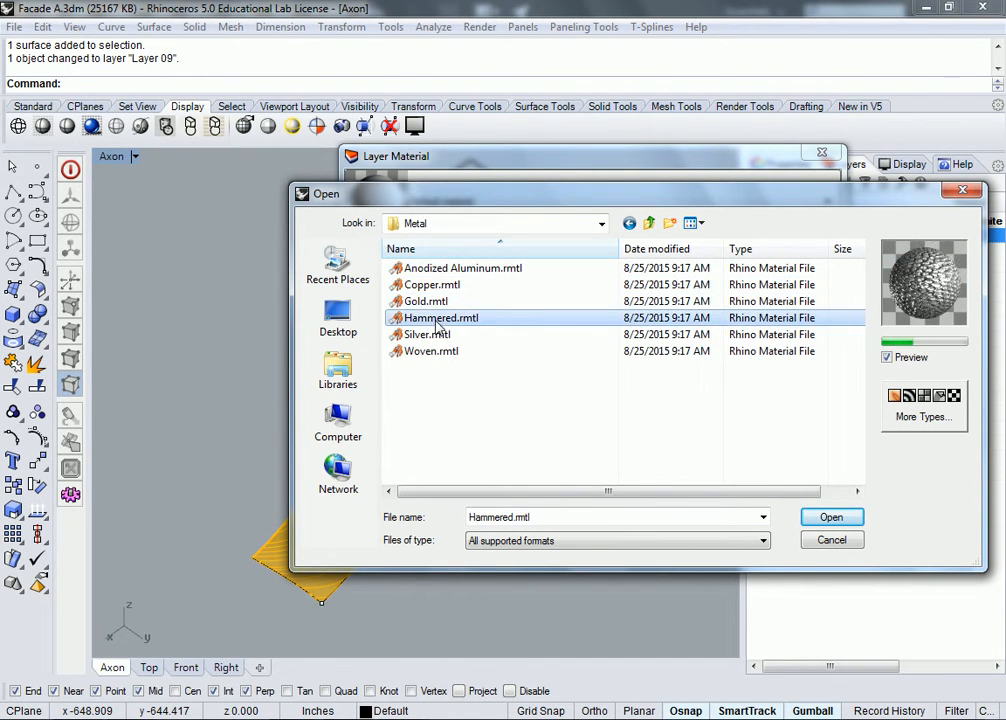
pyautogui.click(434, 334)
pyautogui.click(433, 353)
pyautogui.click(420, 334)
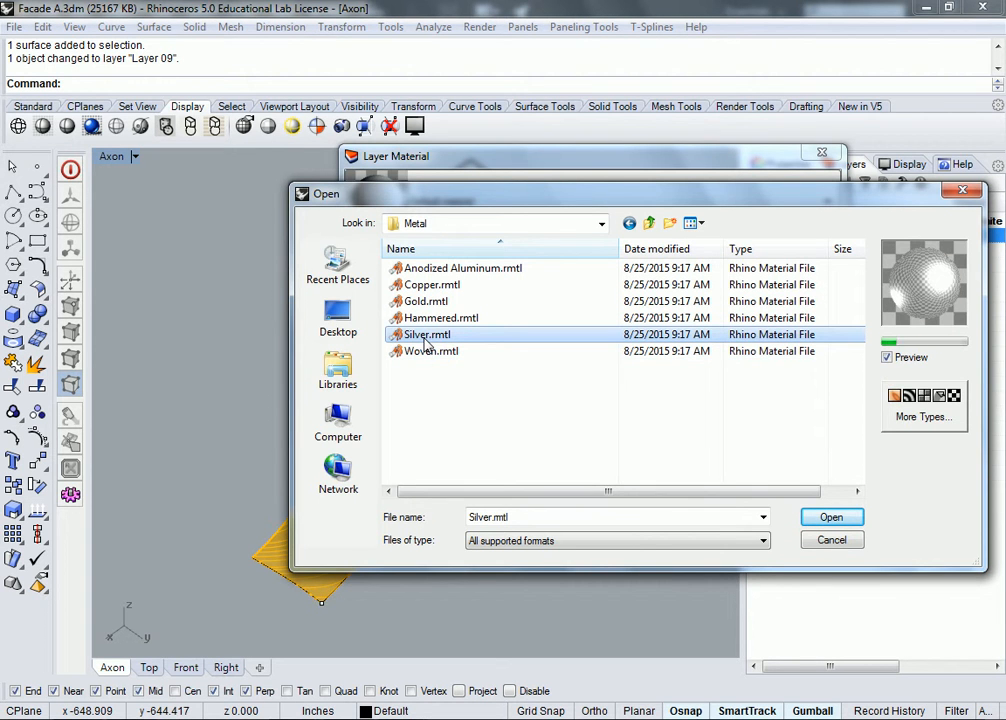
pyautogui.click(840, 518)
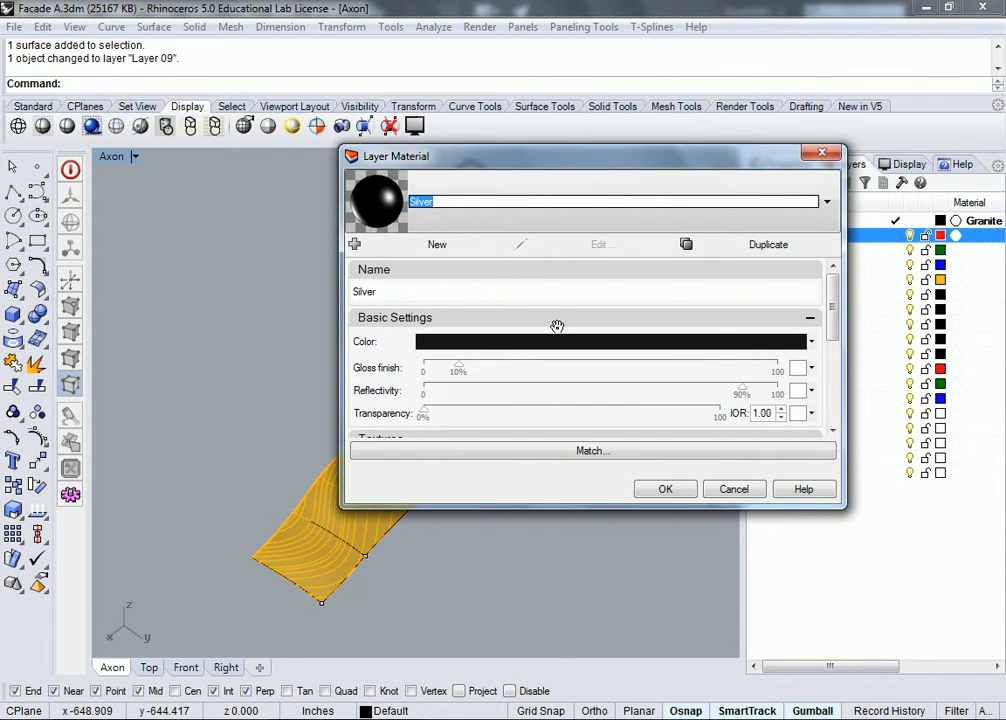
pyautogui.click(665, 489)
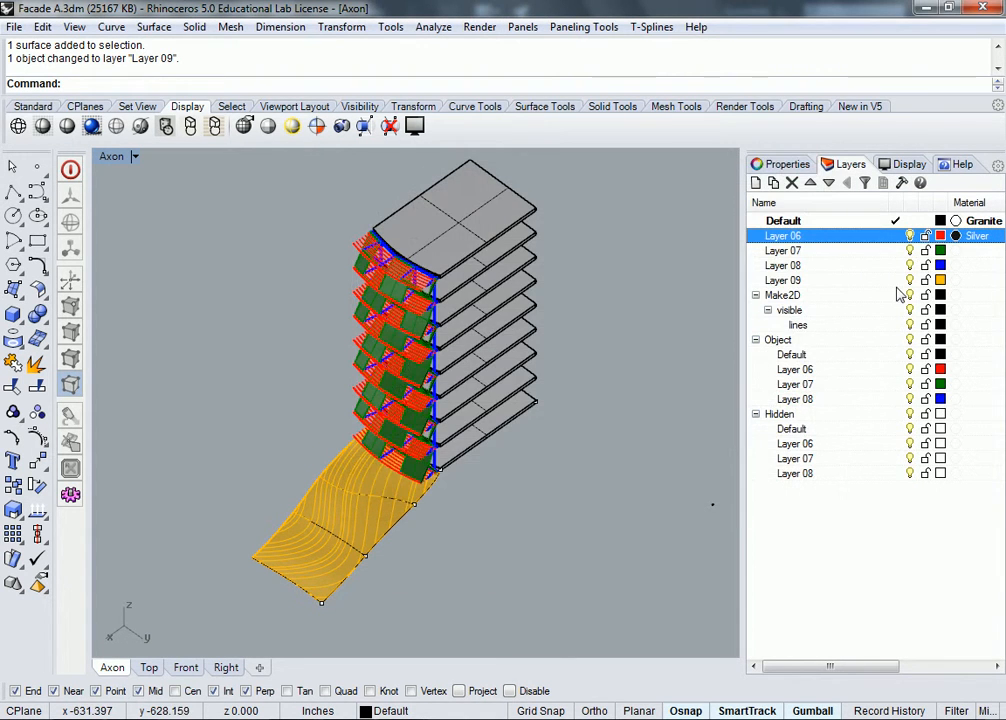
# Start adding a new material to Layer 07 and browse to the Transparent folder in Render Content
pyautogui.click(962, 251)
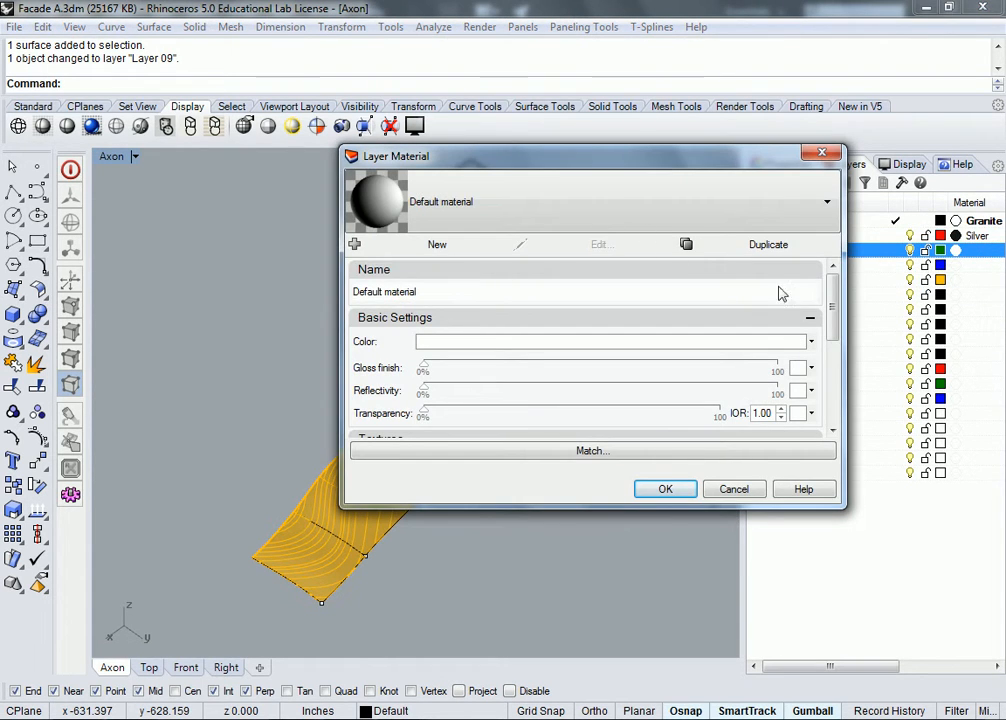
pyautogui.click(503, 209)
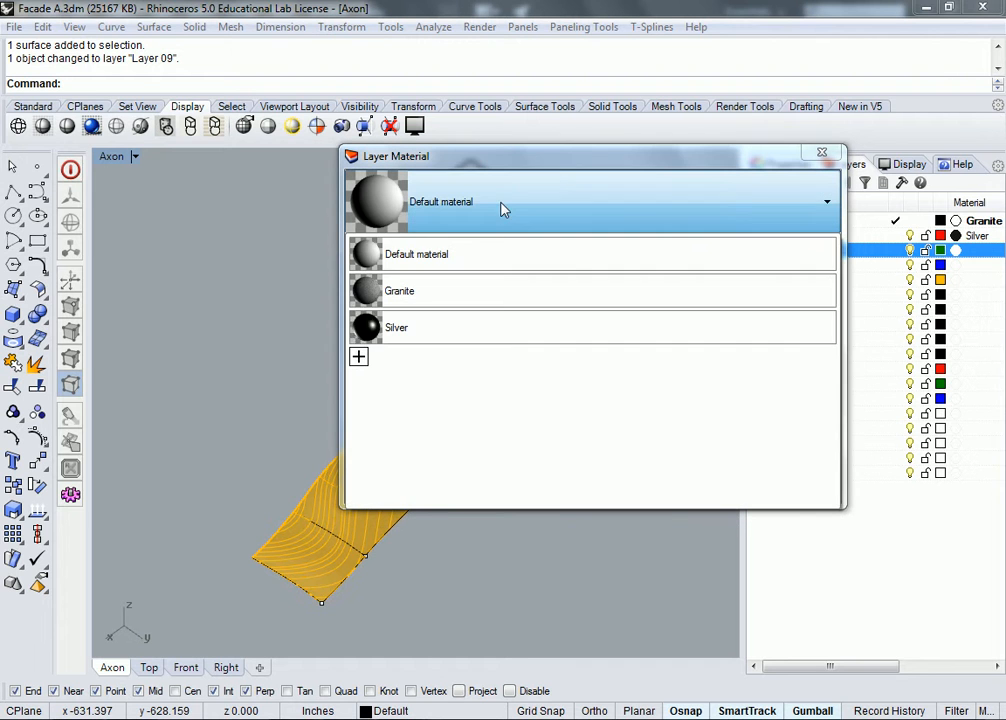
pyautogui.click(358, 358)
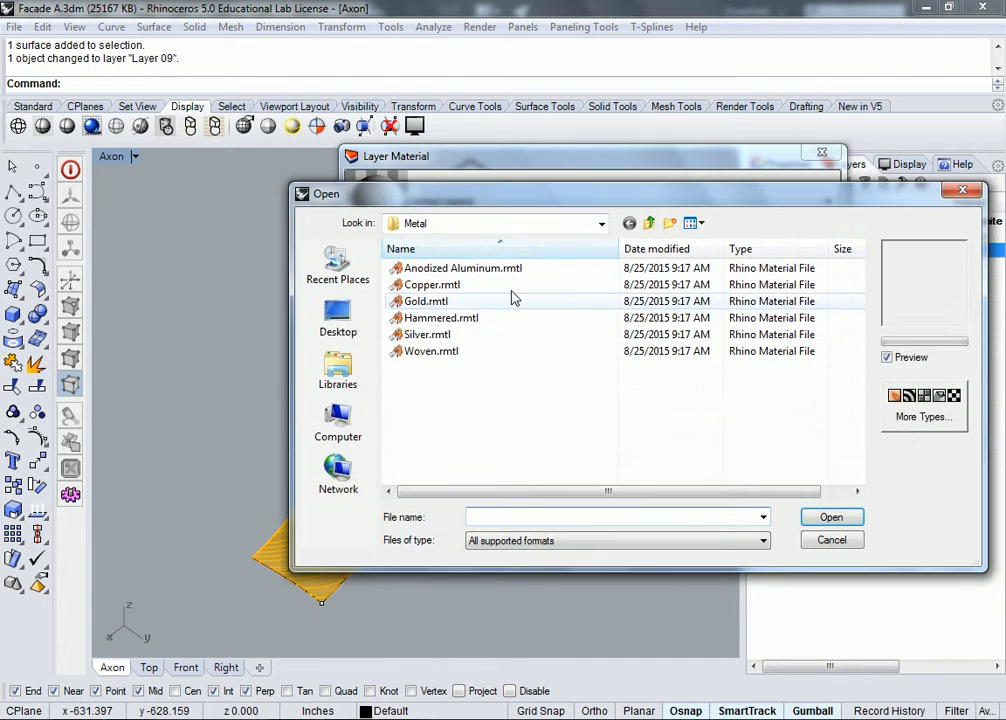
pyautogui.click(650, 224)
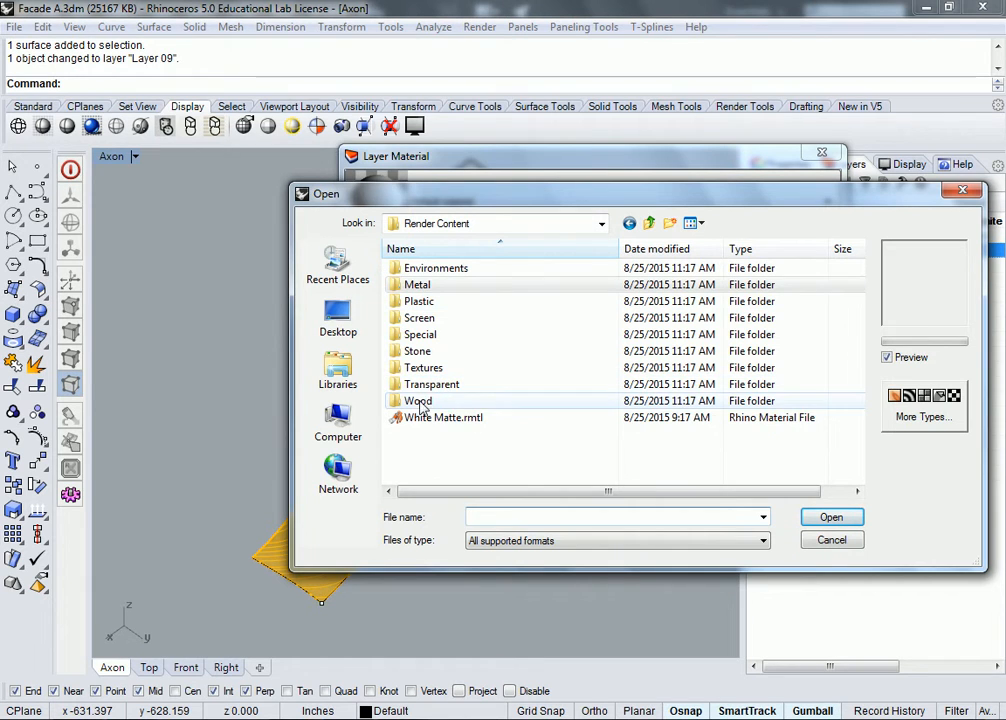
pyautogui.doubleClick(425, 387)
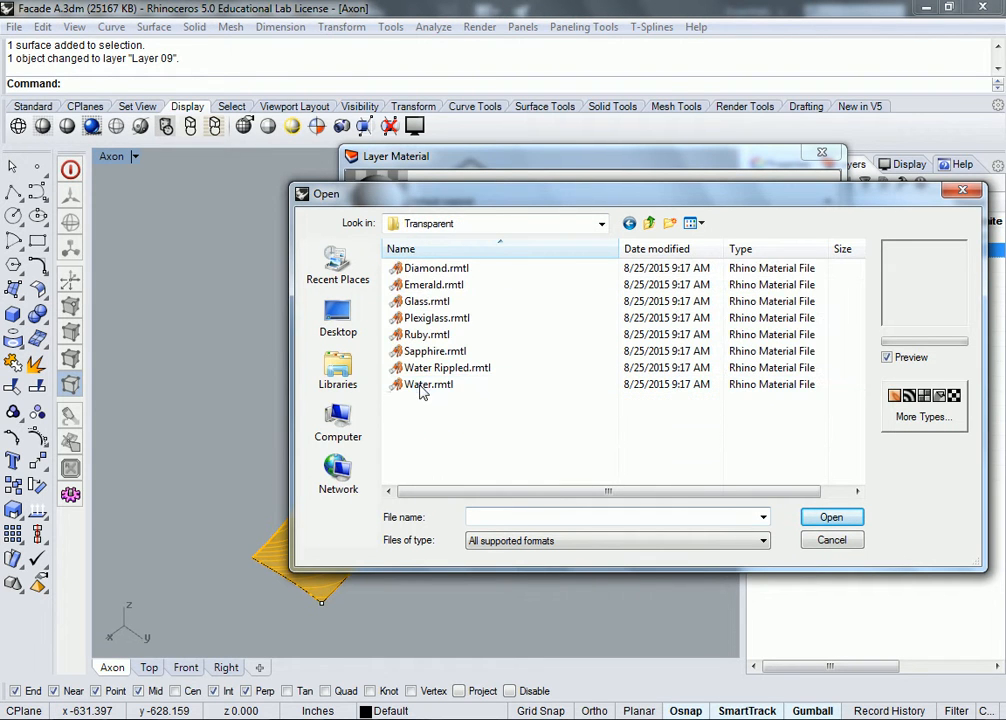
# Preview the Diamond, Emerald and Glass materials, and assign Emerald.rmtl as Layer 07's material
pyautogui.click(430, 268)
pyautogui.click(430, 285)
pyautogui.click(427, 302)
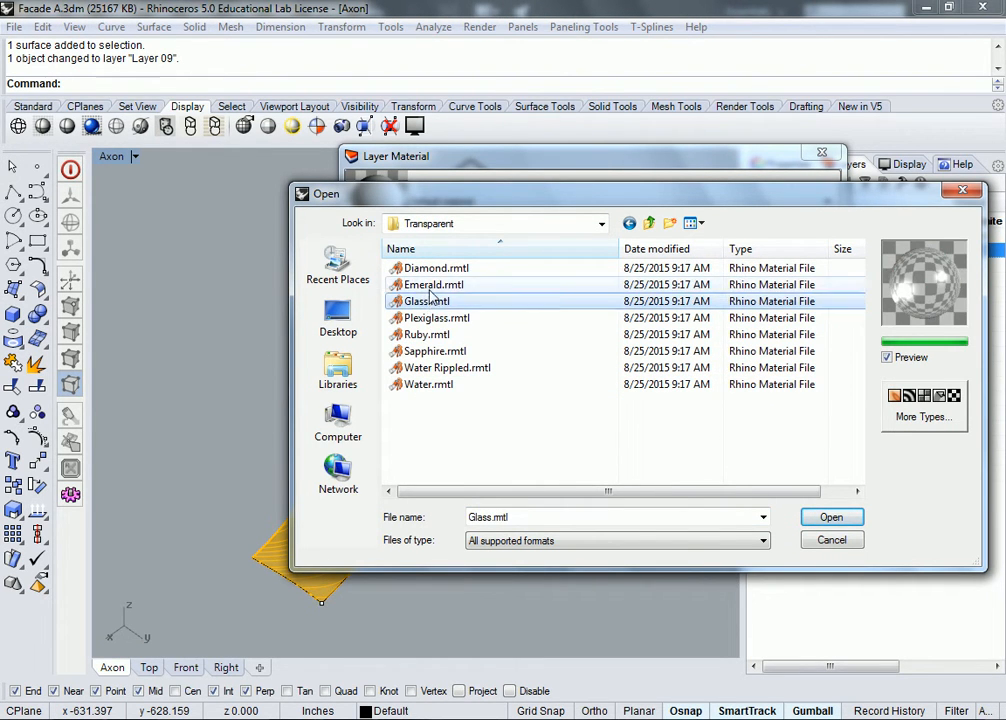
pyautogui.click(445, 285)
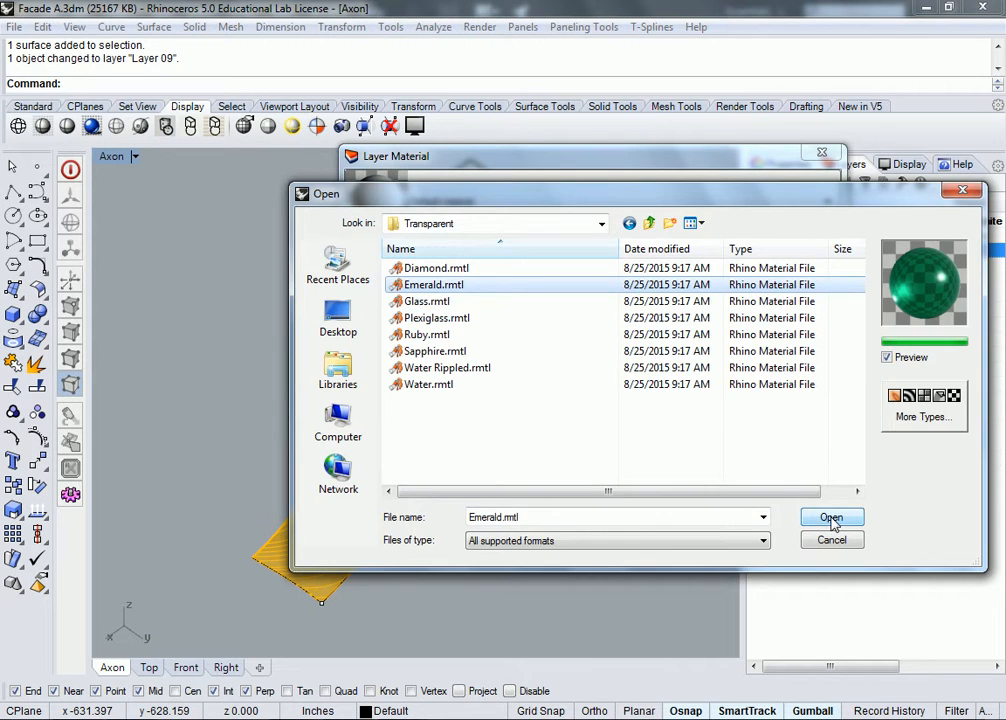
pyautogui.click(831, 518)
pyautogui.click(665, 490)
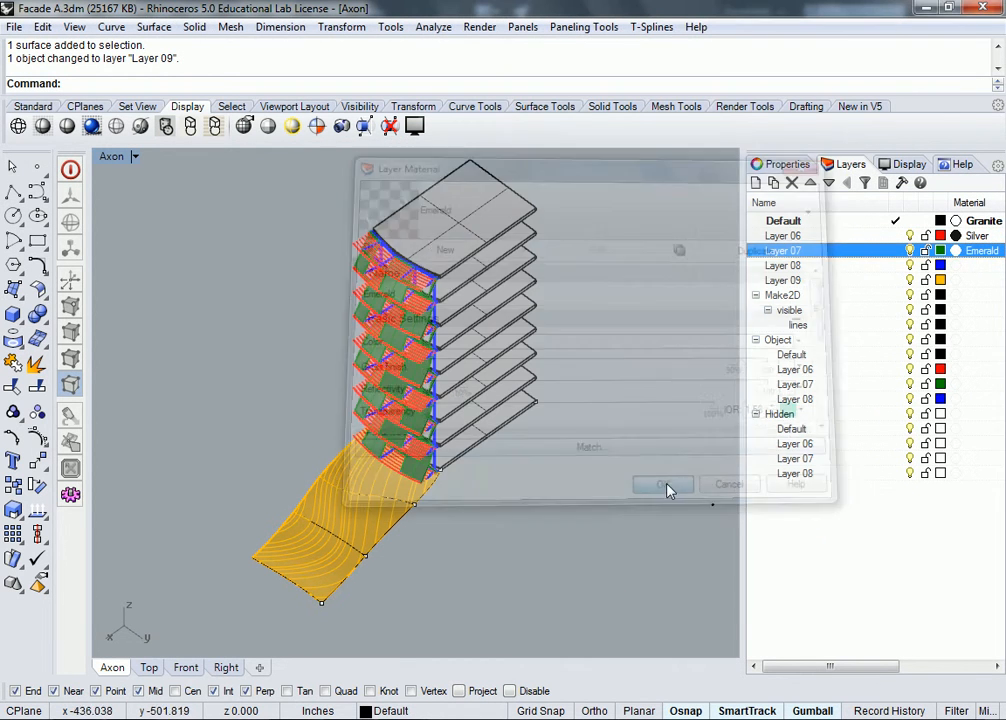
# Assign the already loaded Silver material to Layer 08
pyautogui.click(849, 266)
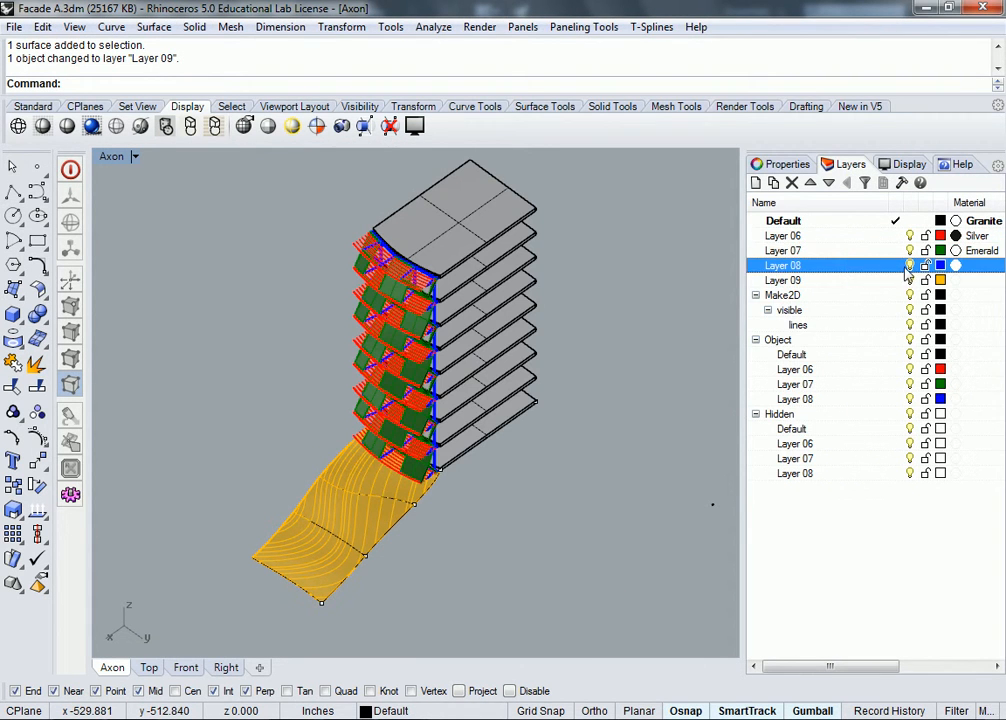
pyautogui.click(978, 266)
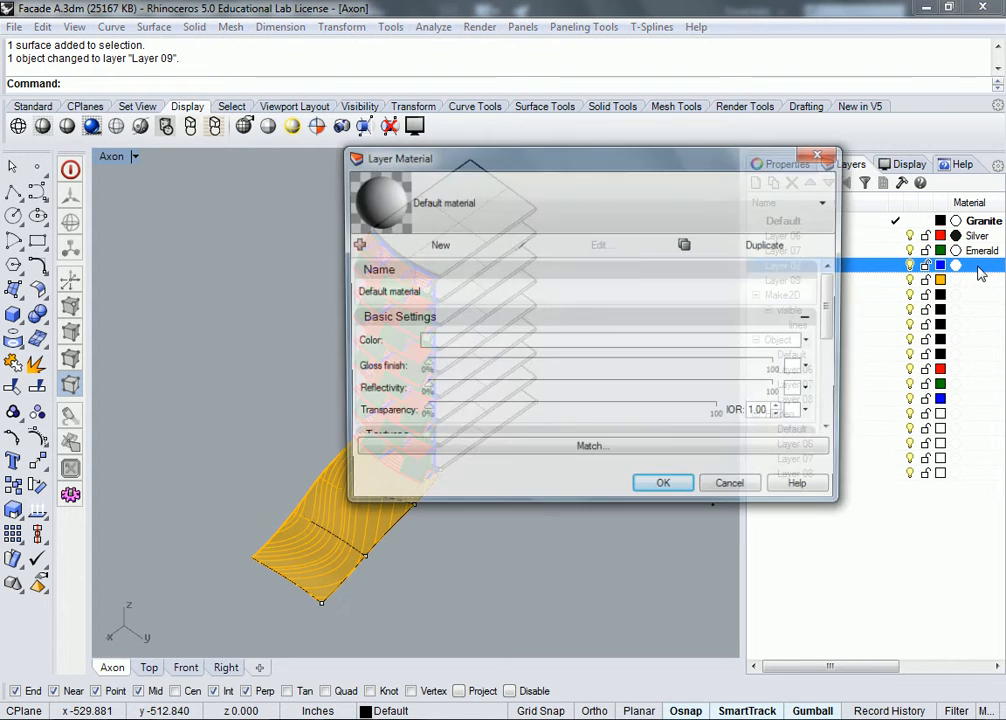
pyautogui.click(452, 205)
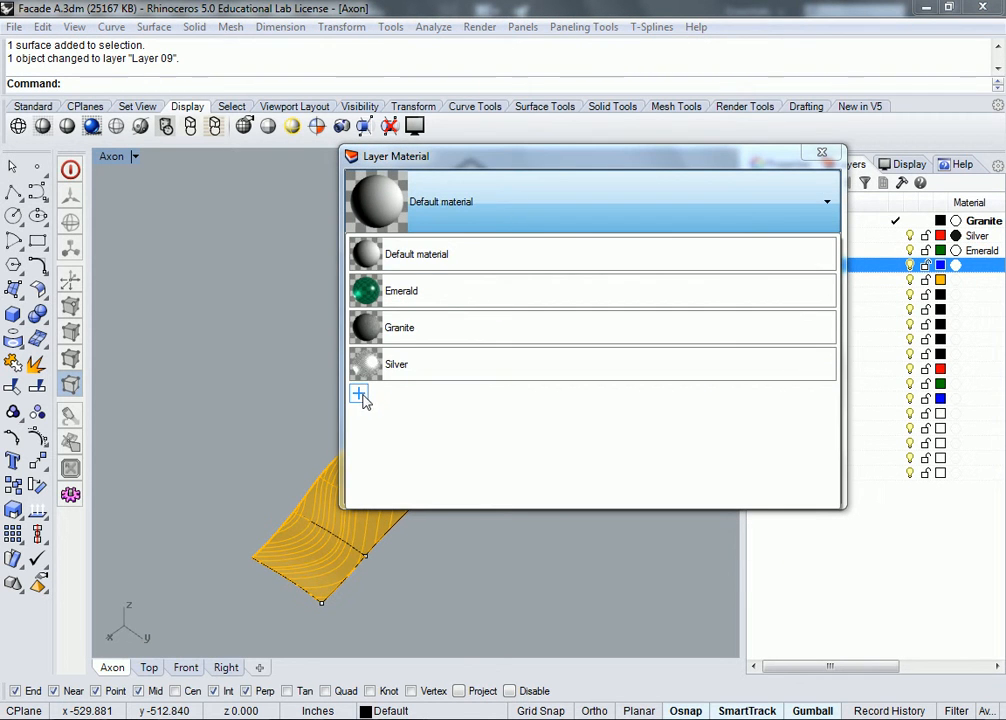
pyautogui.click(406, 366)
pyautogui.click(664, 488)
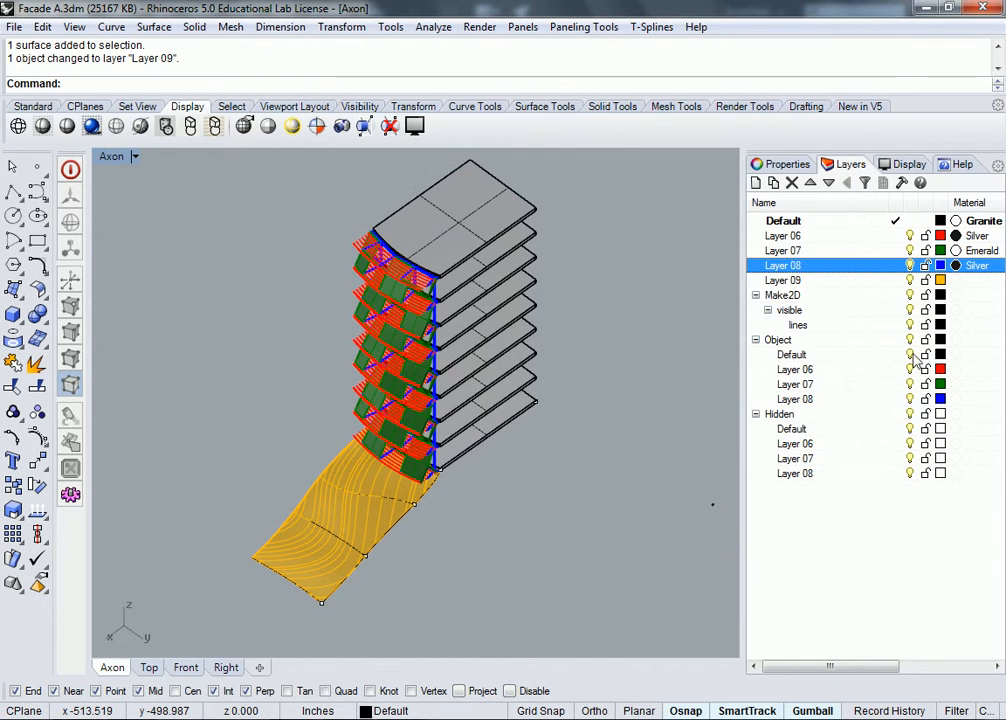
# Start adding a new material to Layer 09 and browse to the Wood folder in Render Content
pyautogui.click(880, 282)
pyautogui.click(956, 280)
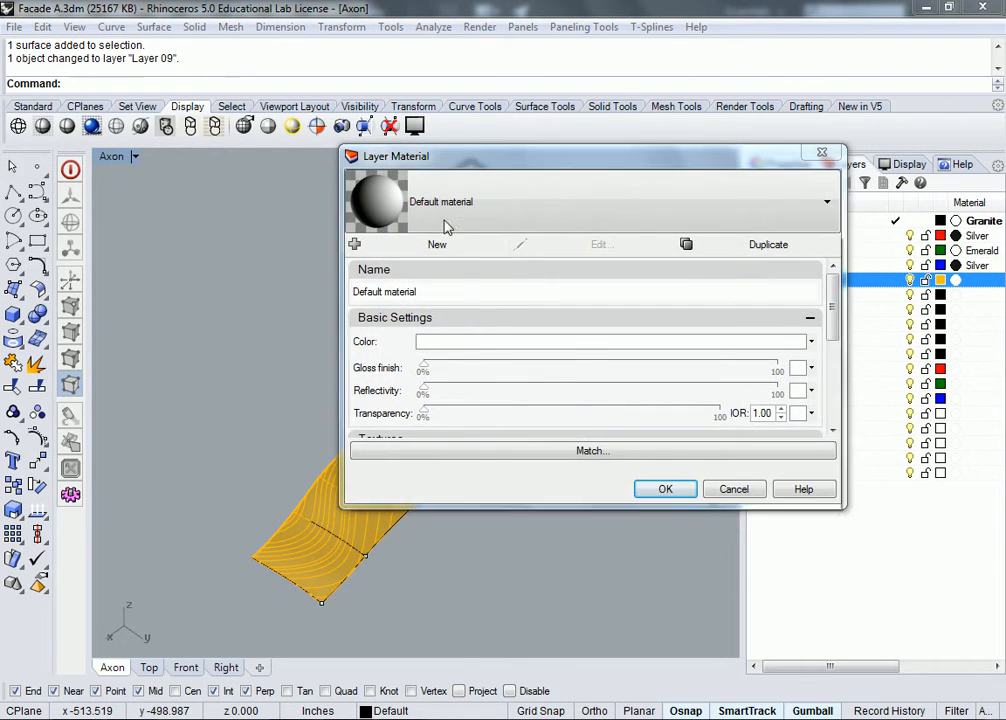
pyautogui.click(447, 228)
pyautogui.click(358, 393)
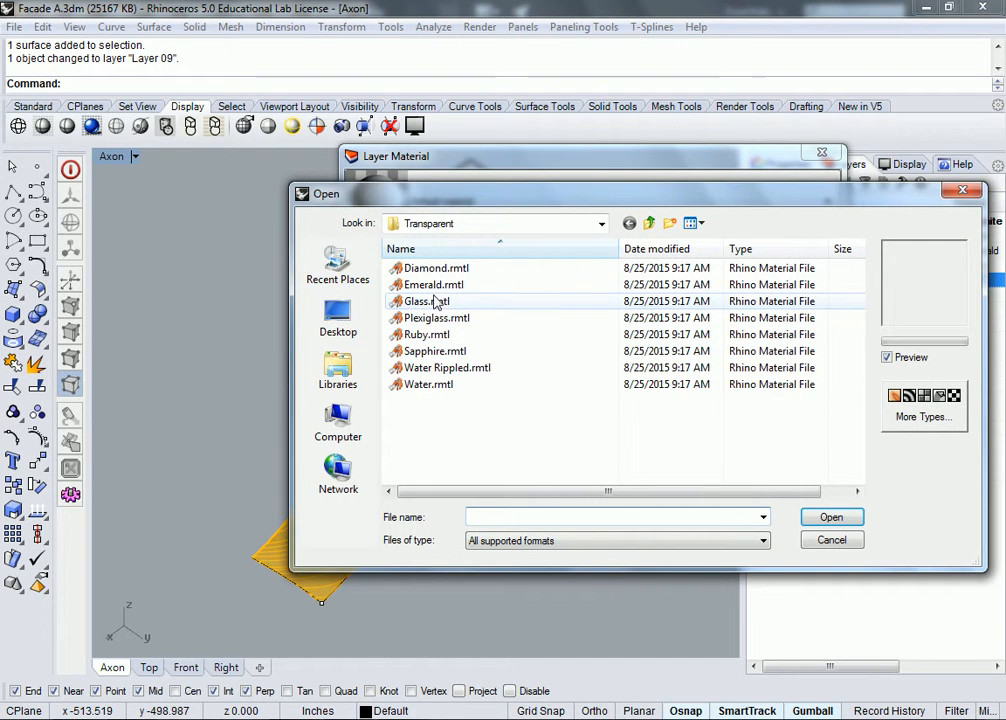
pyautogui.click(649, 223)
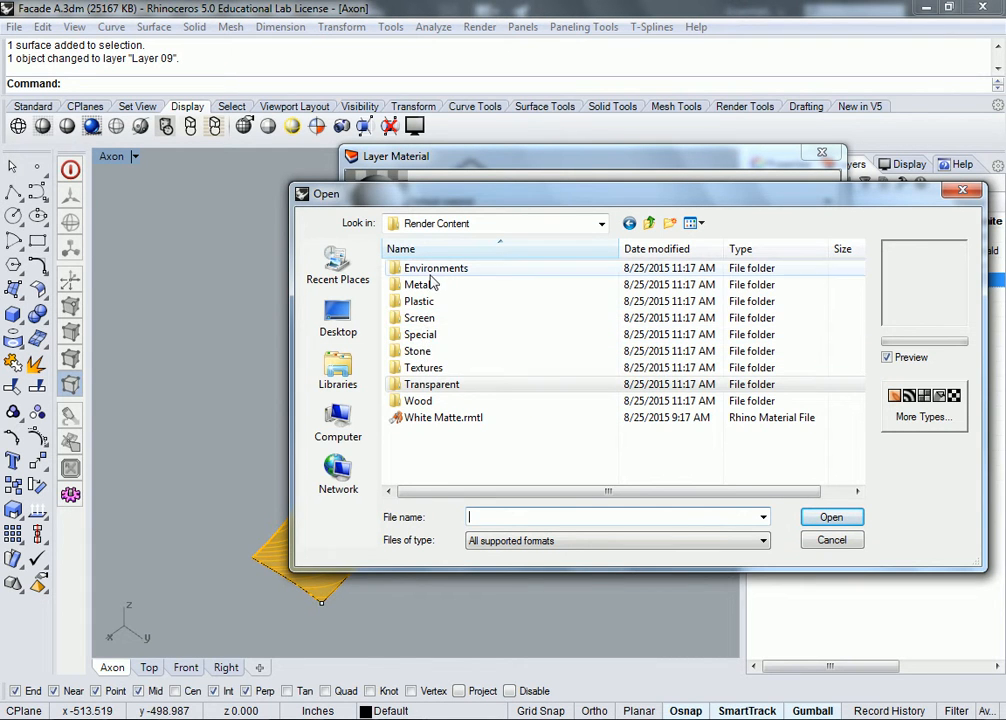
pyautogui.doubleClick(418, 400)
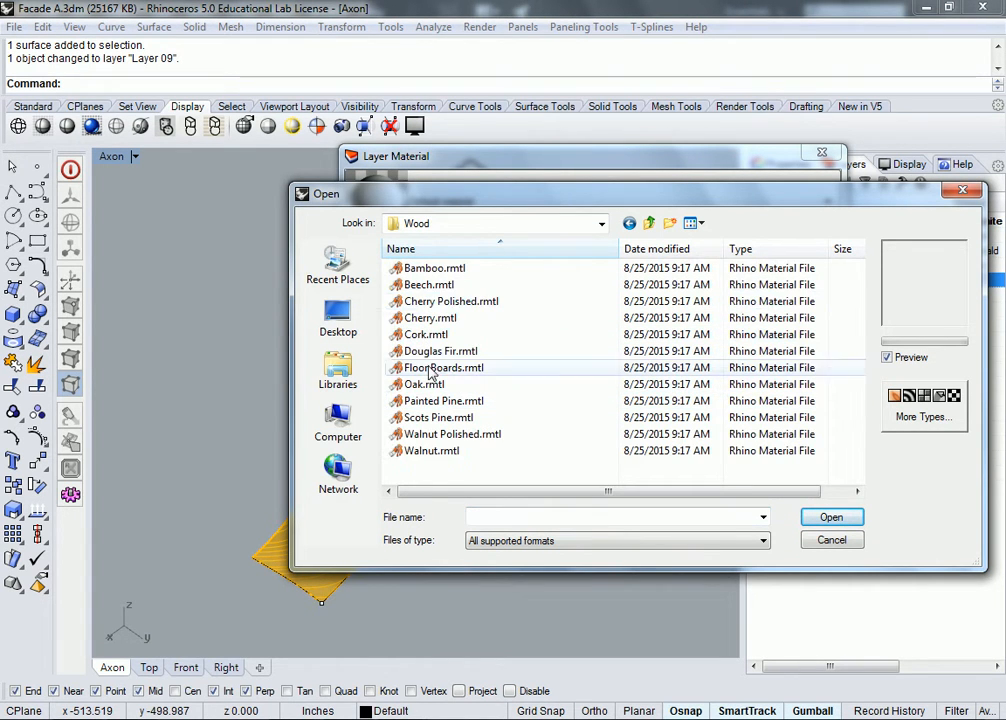
pyautogui.click(631, 223)
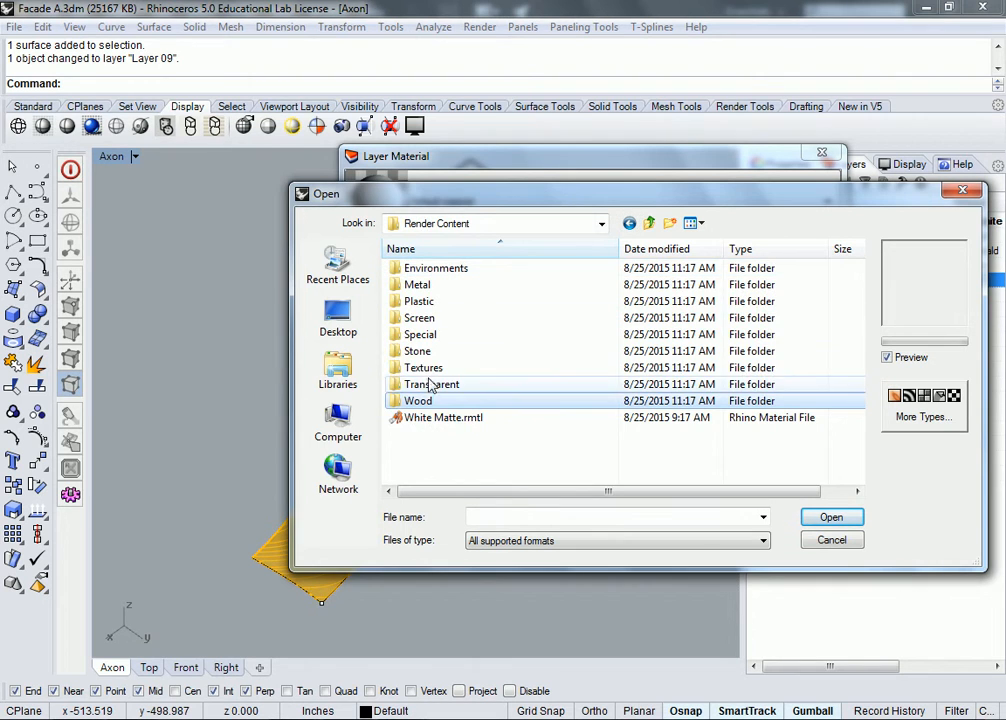
pyautogui.doubleClick(428, 369)
pyautogui.click(649, 223)
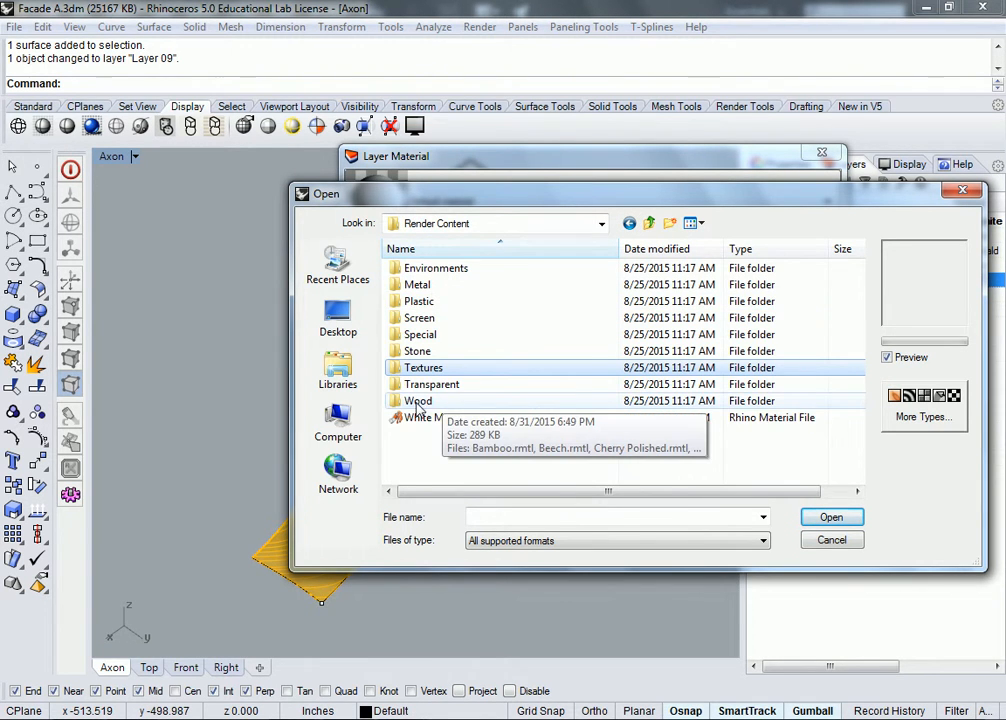
pyautogui.doubleClick(417, 402)
# Preview Douglas Fir and Cork, and assign Cork.rmtl from the Wood folder as Layer 09's material
pyautogui.click(445, 351)
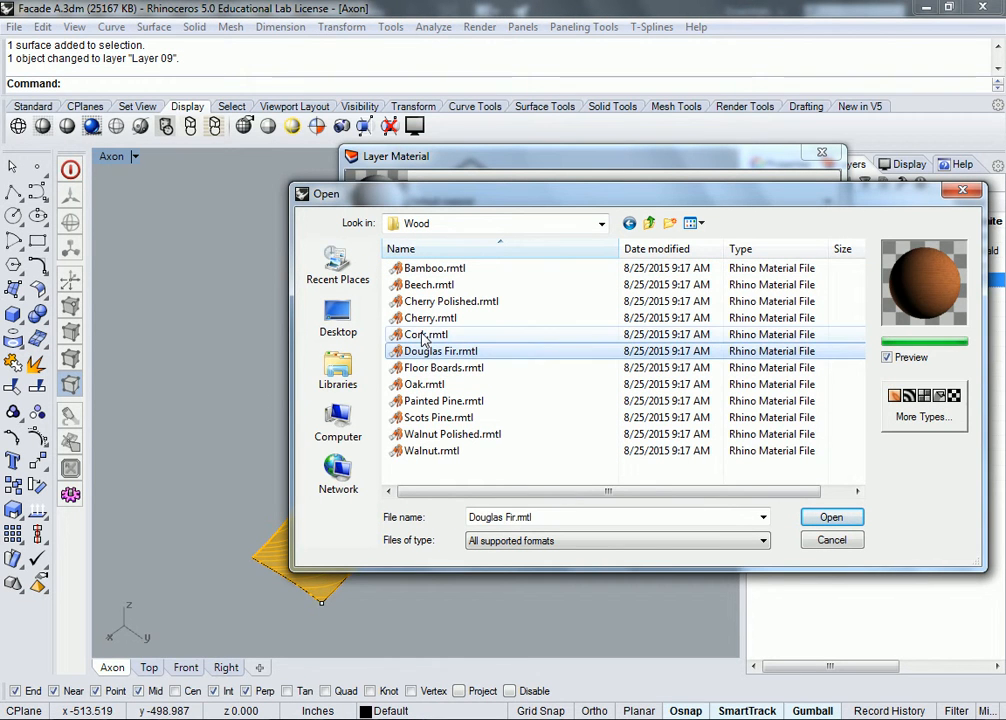
pyautogui.click(422, 336)
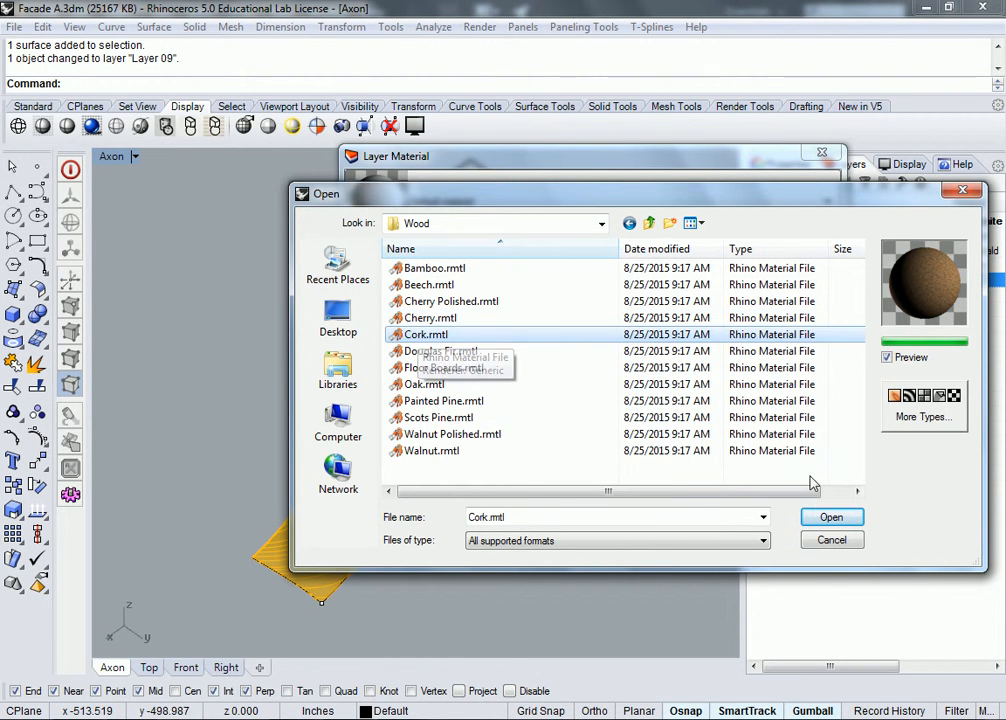
pyautogui.click(831, 517)
pyautogui.click(682, 490)
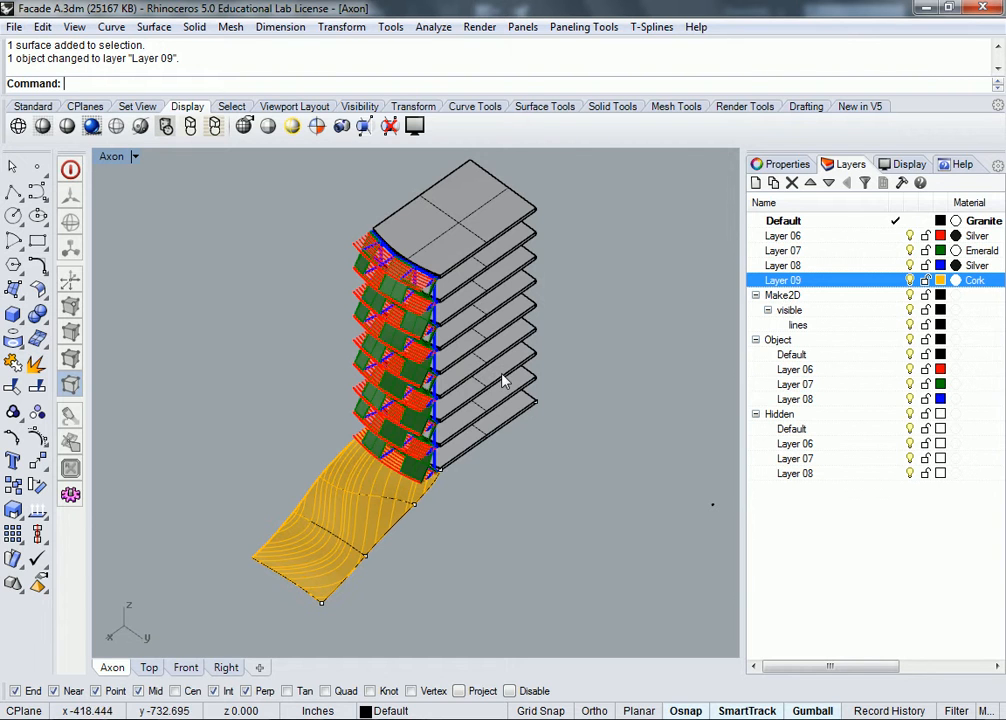
# Set the render resolution to 1600 x 1200 and the DPI to 150 in the document's render properties
pyautogui.click(487, 28)
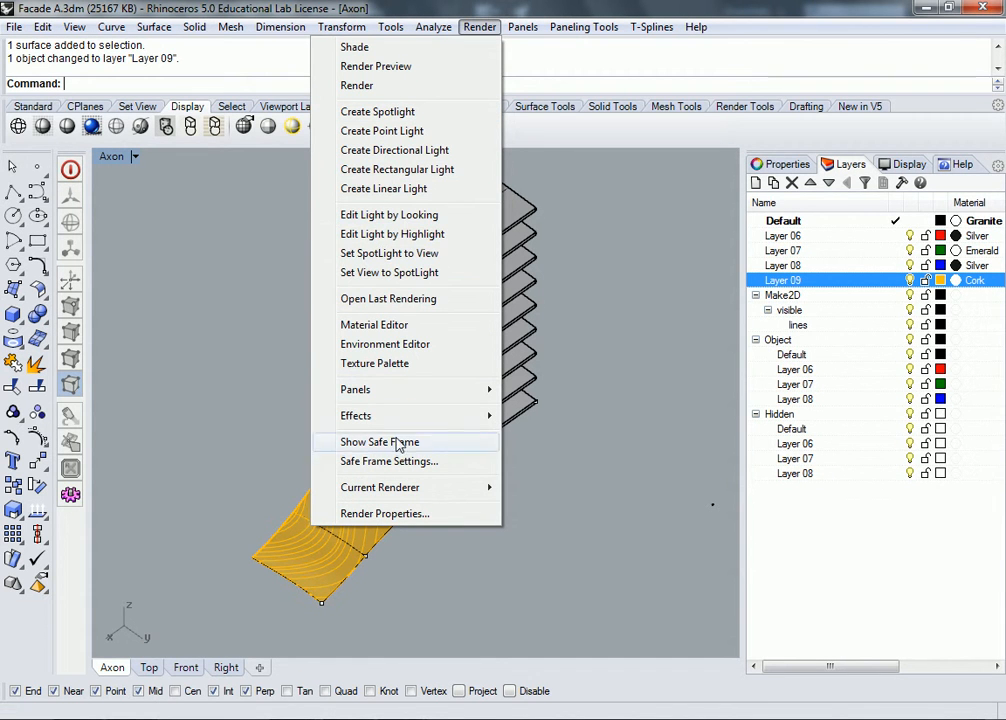
pyautogui.click(420, 513)
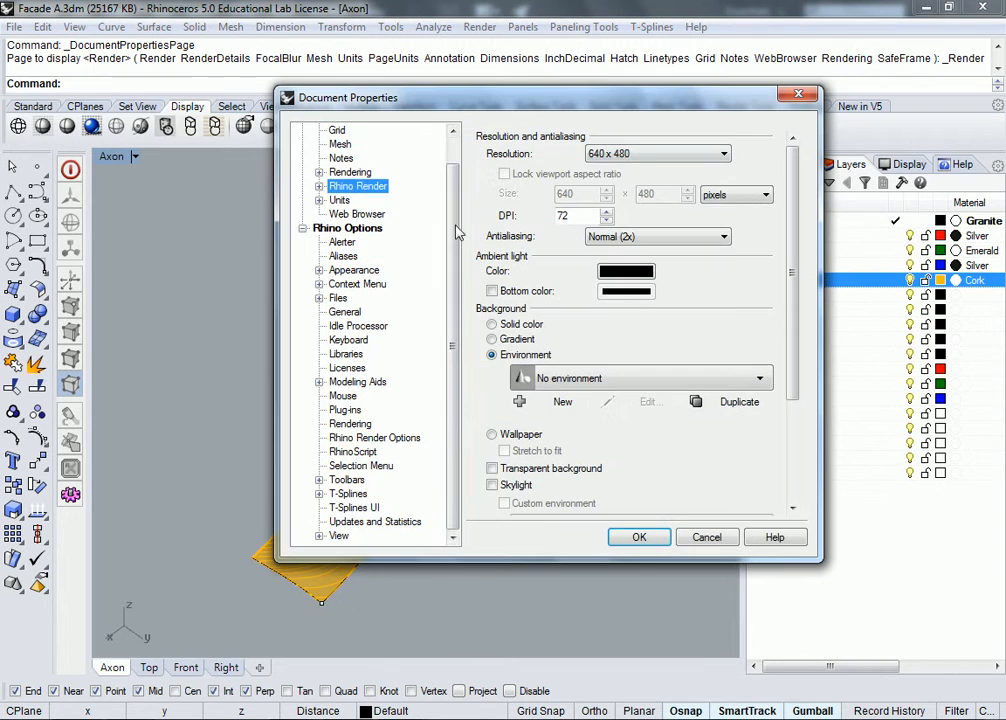
pyautogui.click(645, 153)
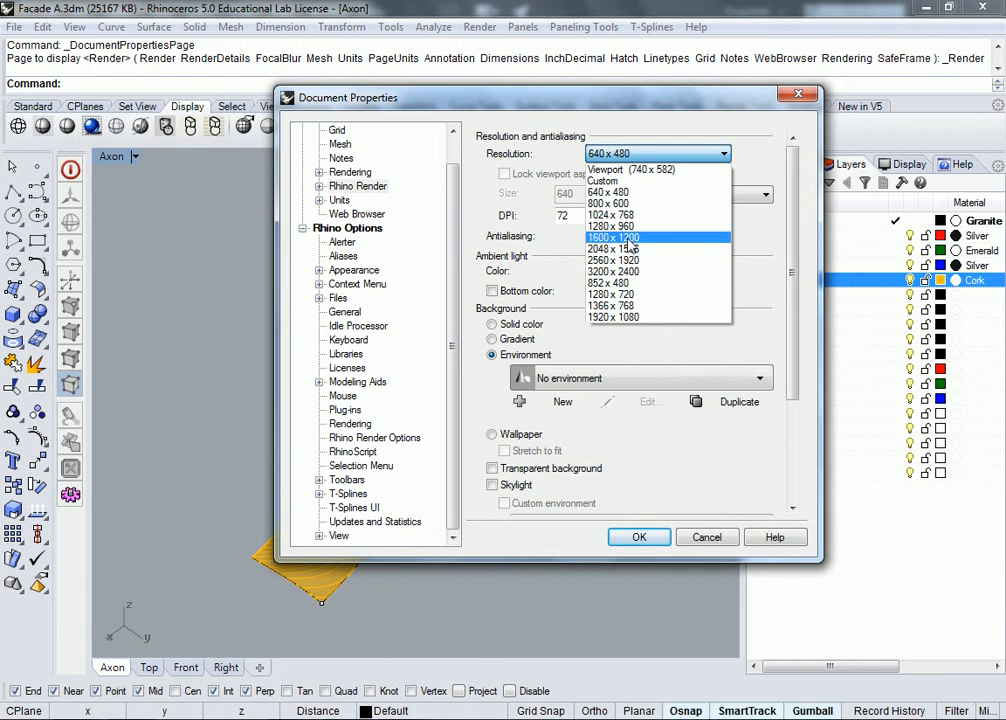
pyautogui.click(630, 238)
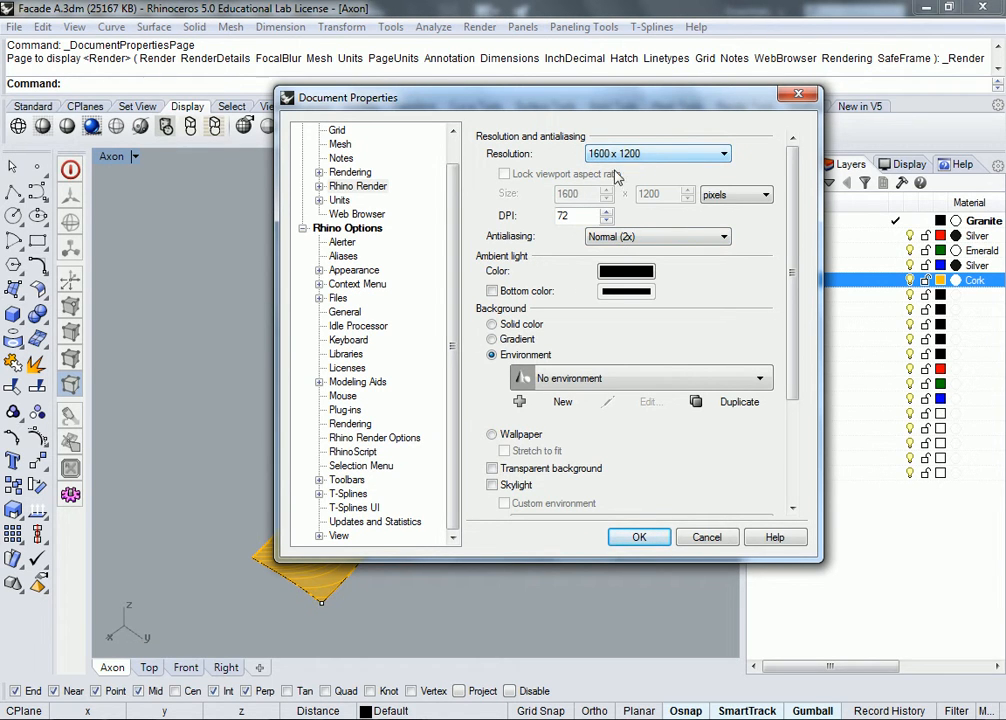
pyautogui.doubleClick(575, 215)
pyautogui.write('150')
# Set the render background to a solid white color and apply the render properties
pyautogui.click(491, 324)
pyautogui.click(625, 326)
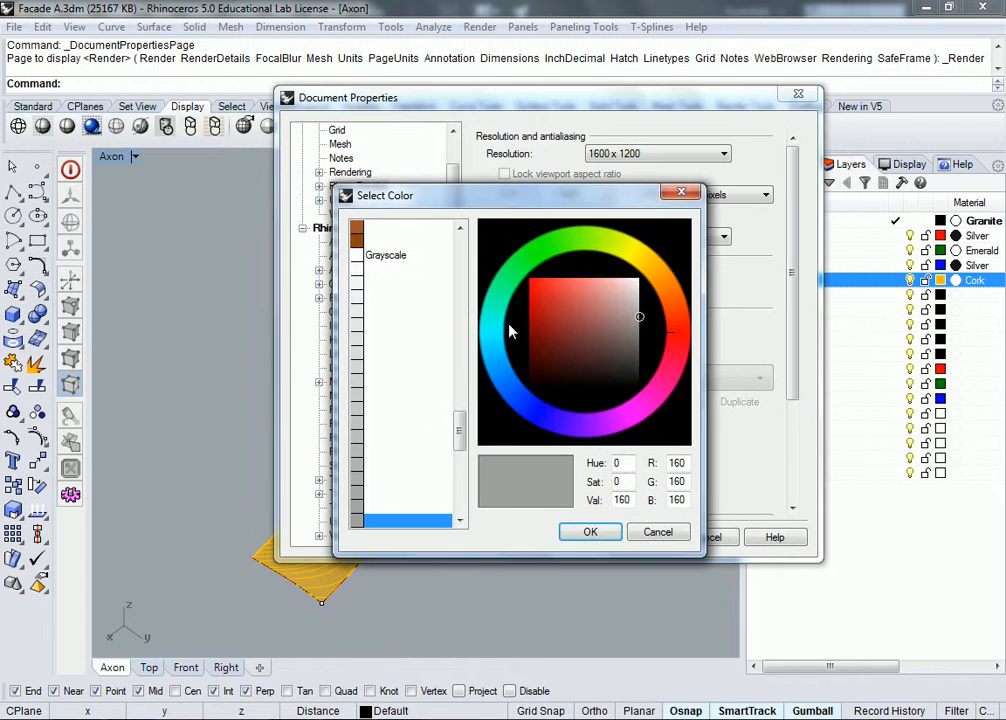
pyautogui.click(400, 255)
pyautogui.click(590, 531)
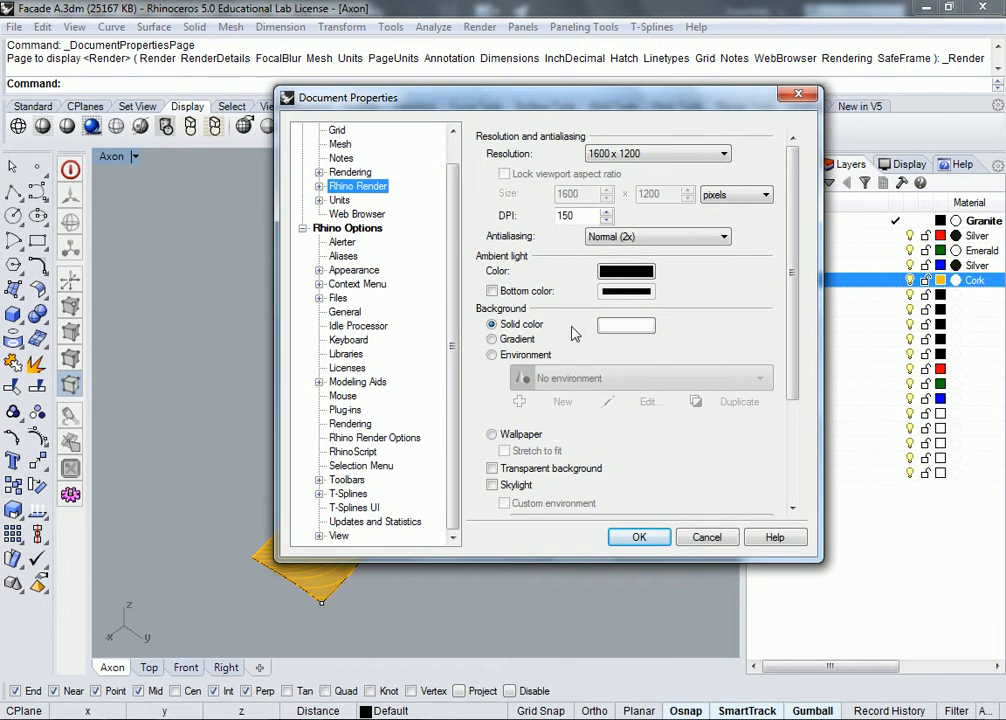
pyautogui.click(638, 538)
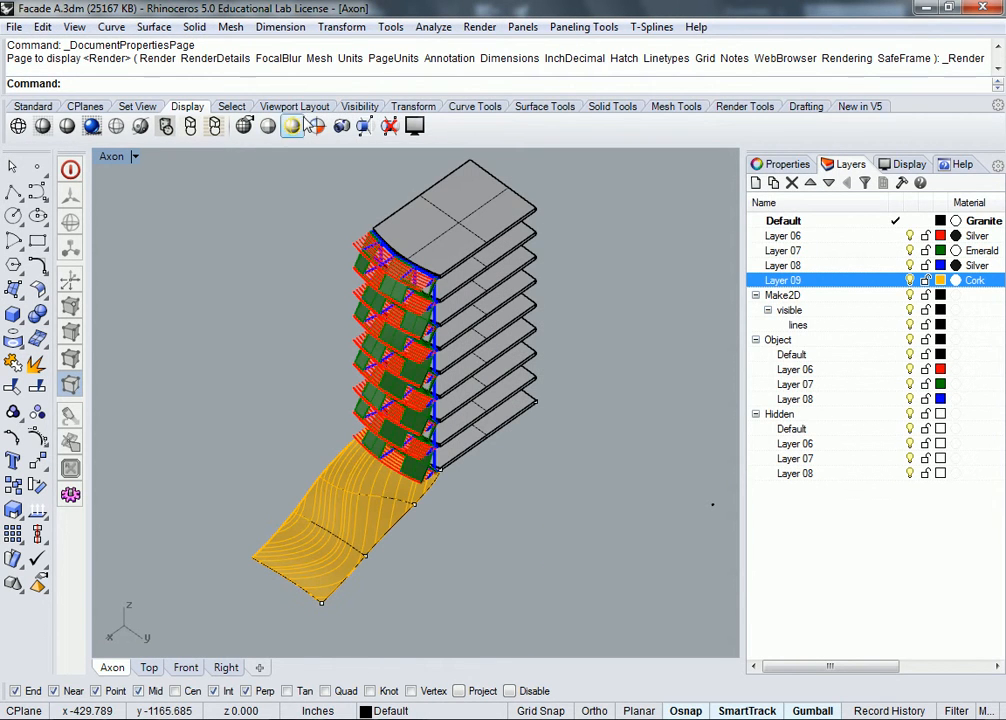
# Render the Axon viewport
pyautogui.click(479, 27)
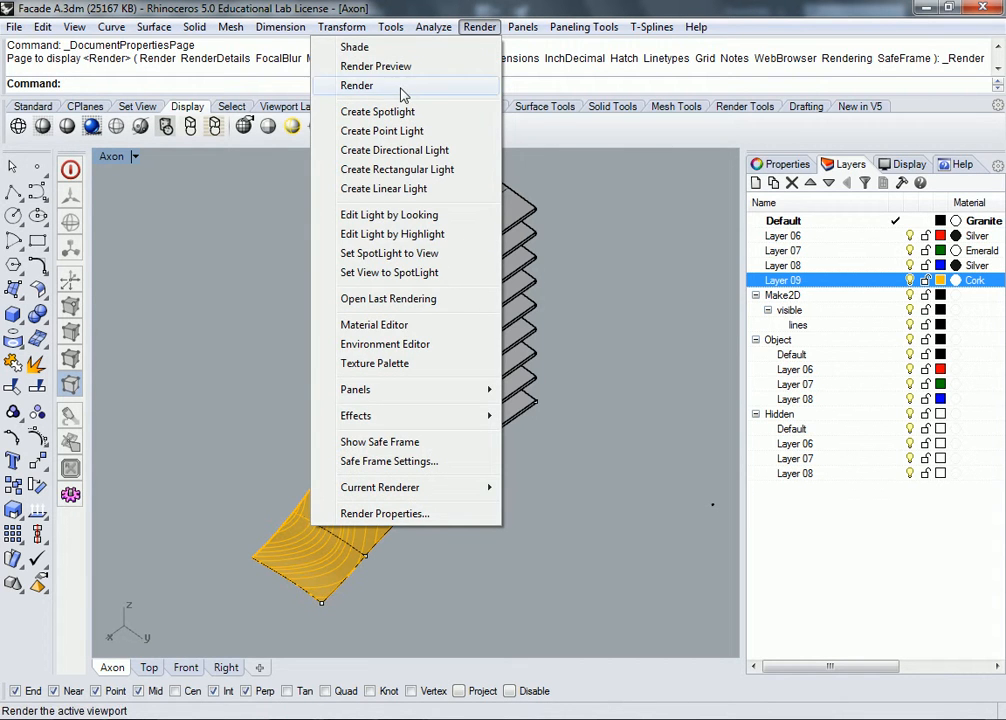
pyautogui.click(400, 85)
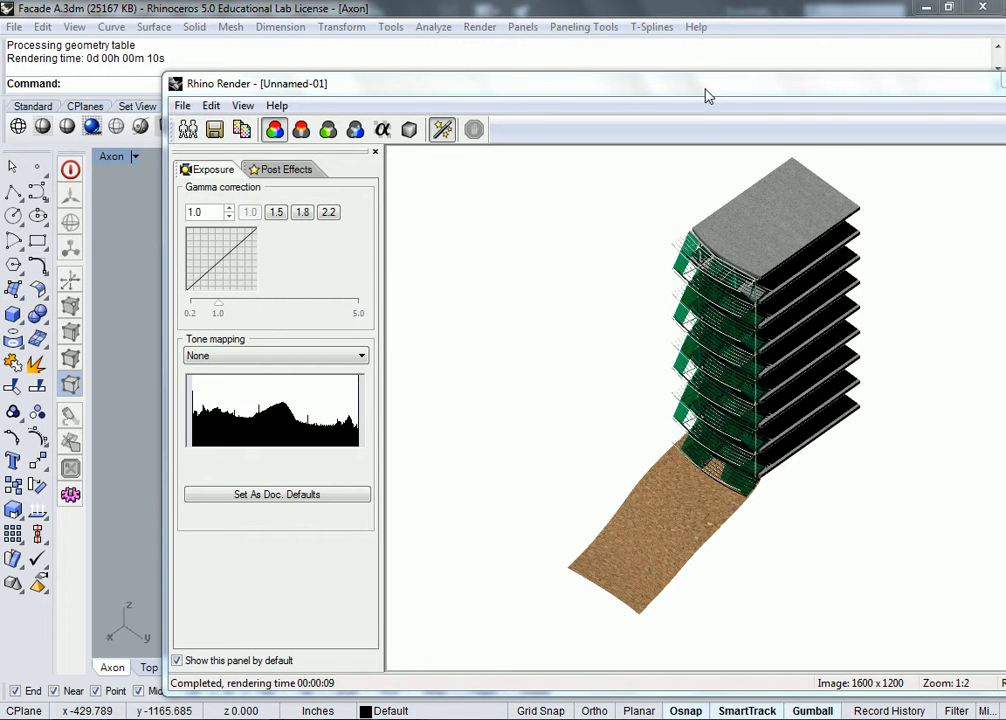
# Close the finished render window and open the document's render properties
pyautogui.moveTo(705, 88); pyautogui.dragTo(521, 63)
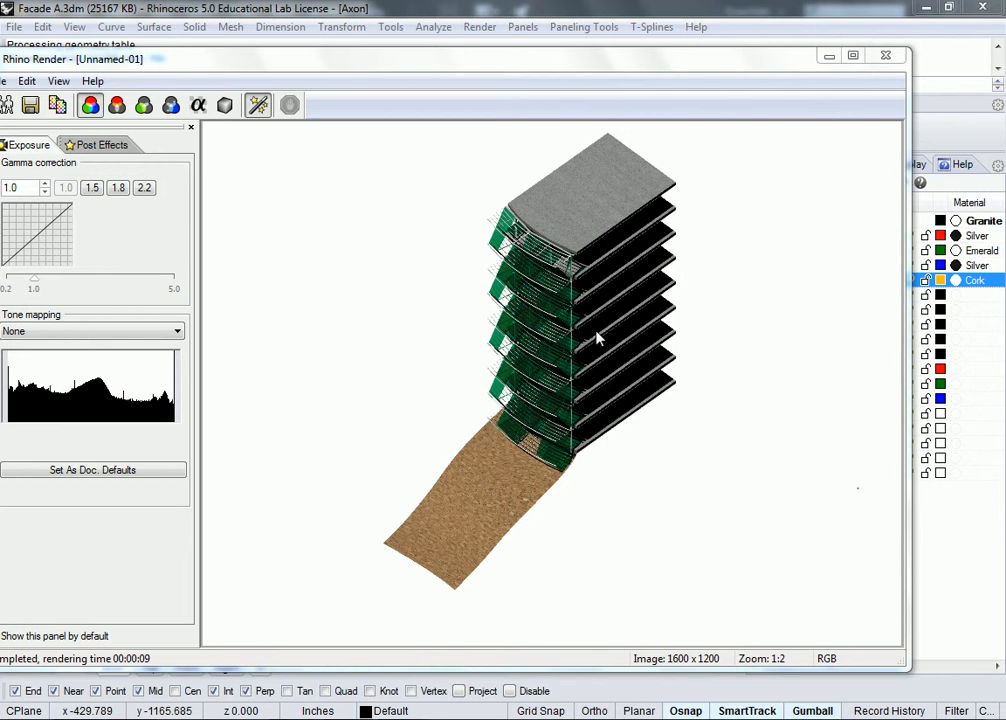
pyautogui.click(885, 56)
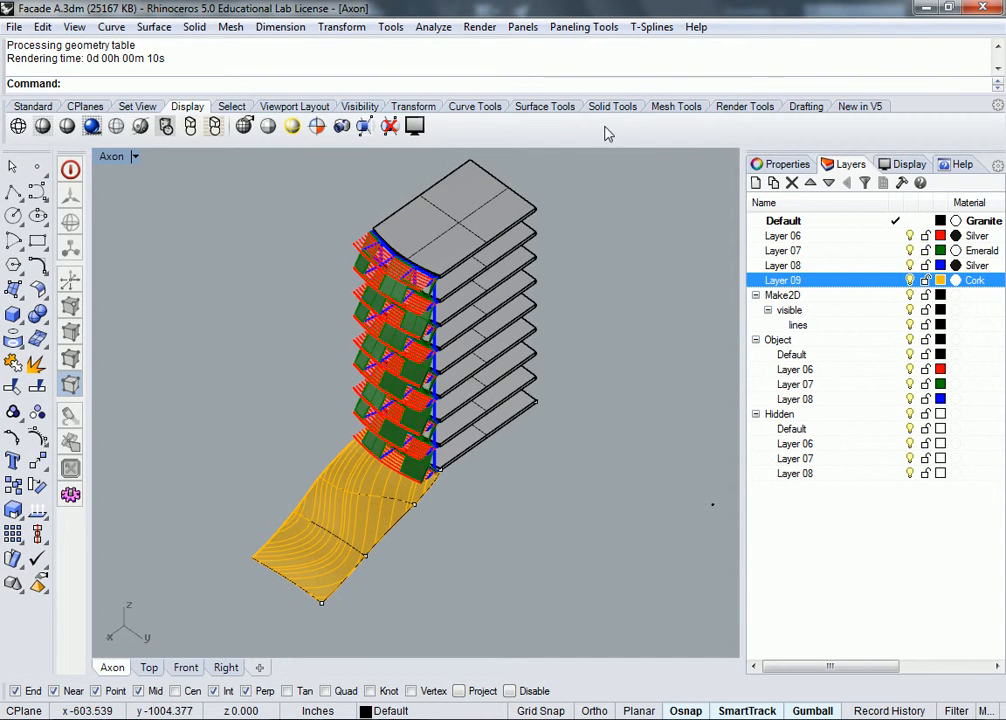
pyautogui.click(480, 27)
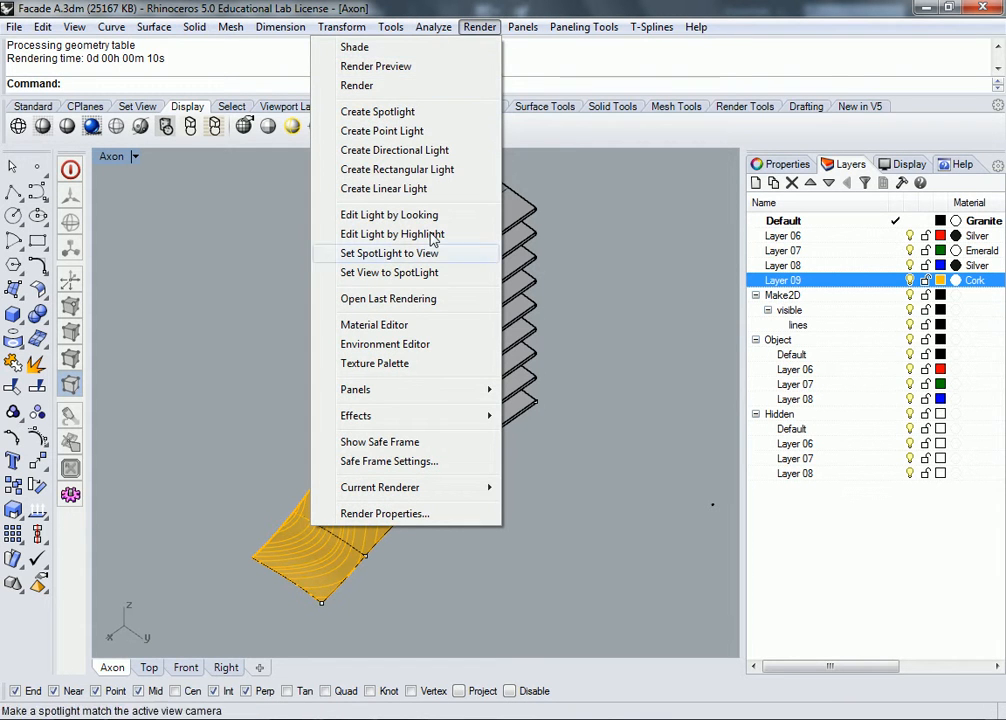
pyautogui.click(390, 513)
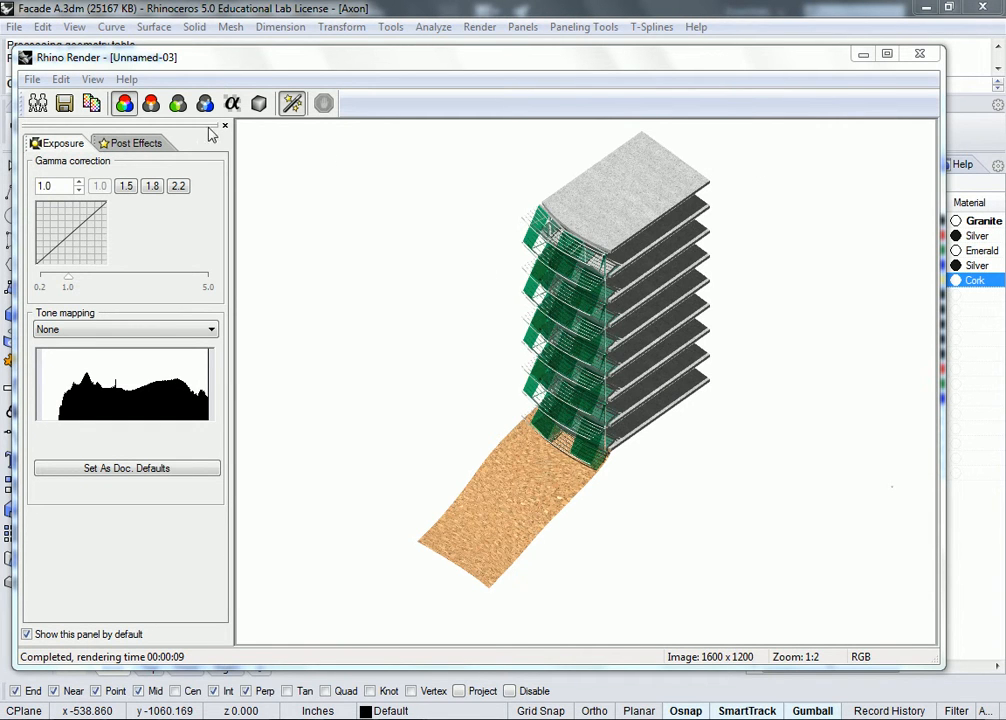
# Save the rendered image as a JPEG named axon section 222
pyautogui.click(66, 105)
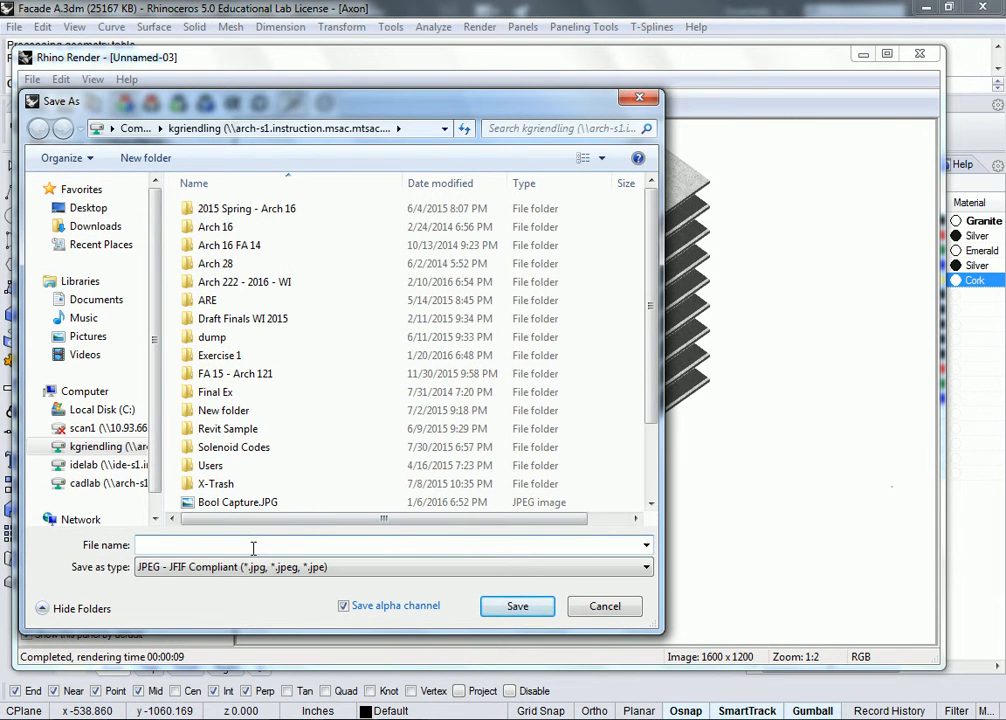
pyautogui.write('axon section 222')
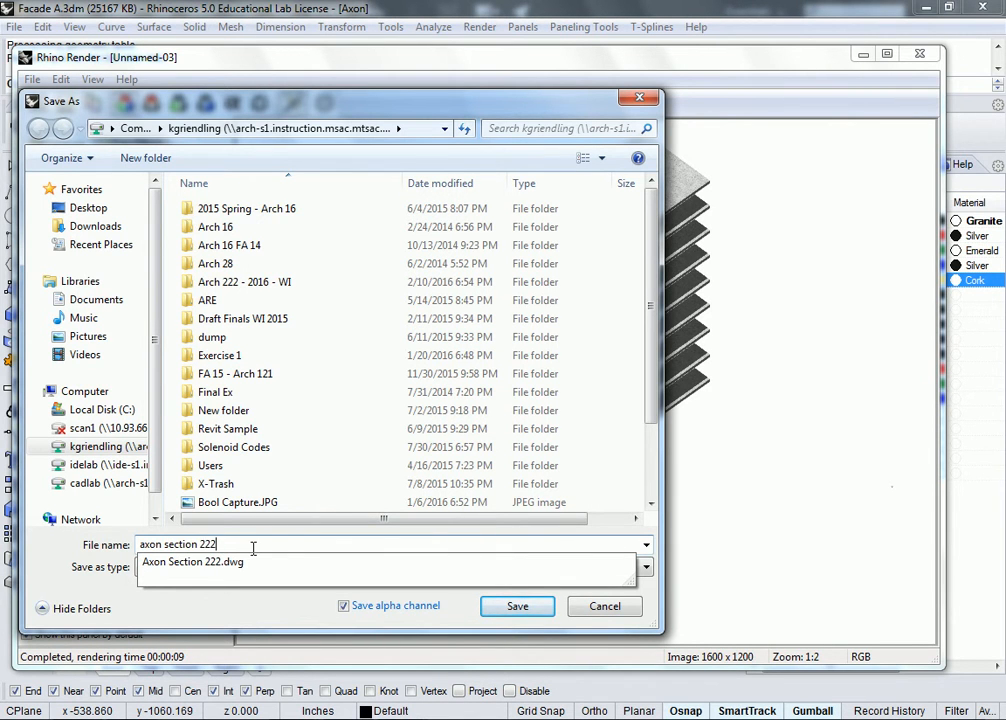
pyautogui.press('Return')
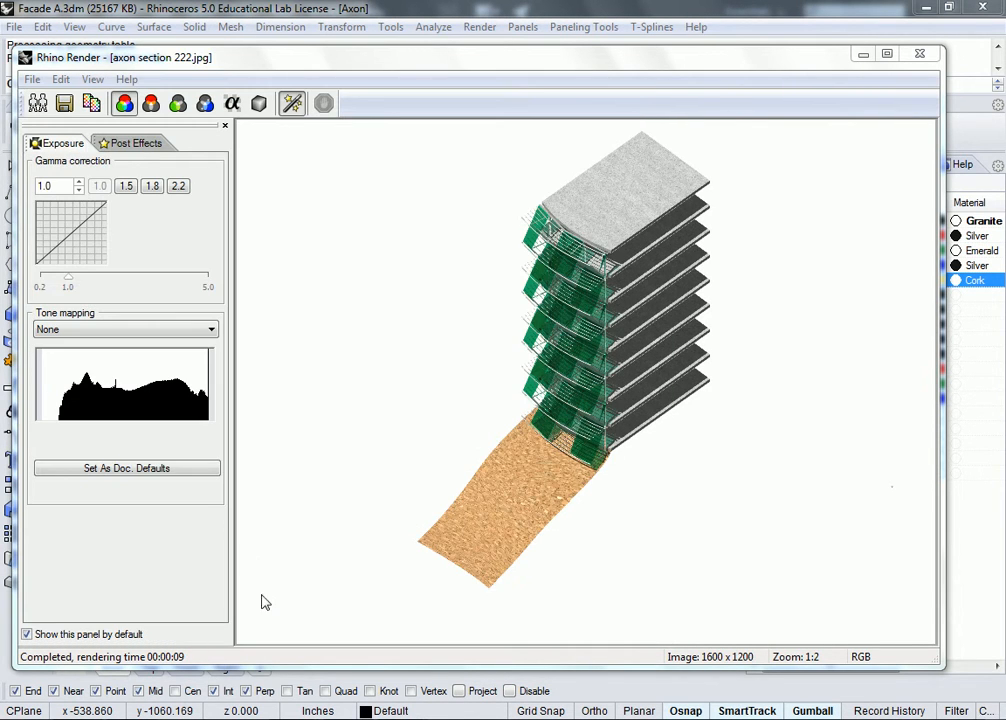
# Switch to the Axon Section 222.dwg drawing in Illustrator and select both the section and axon linework
pyautogui.click(364, 718)
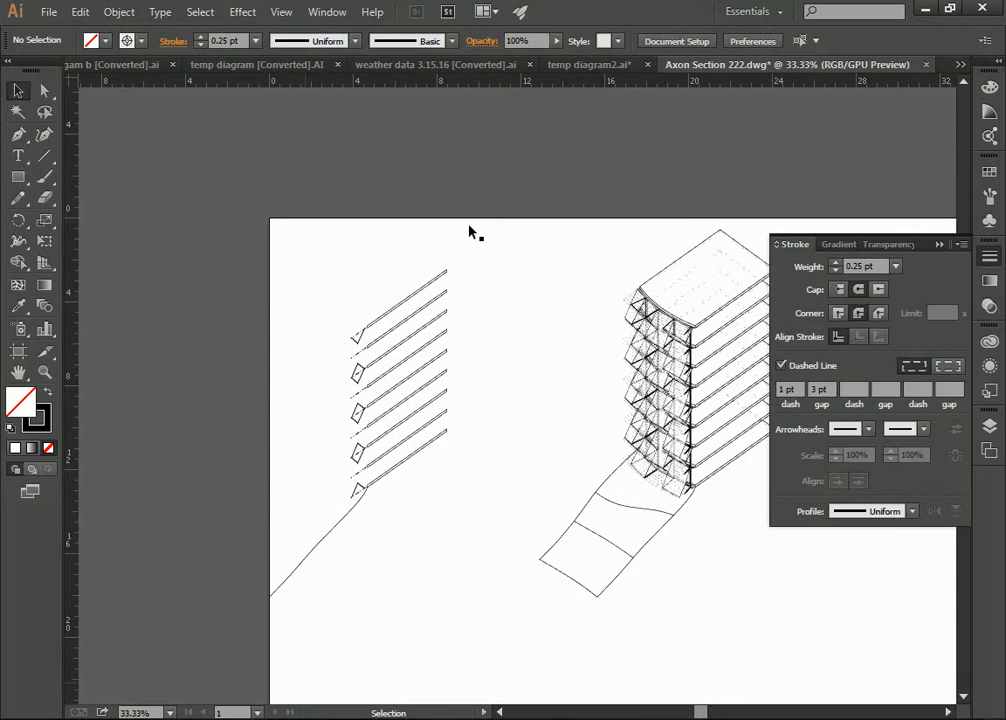
pyautogui.click(45, 372)
pyautogui.keyDown('alt'); pyautogui.click(601, 346); pyautogui.keyUp('alt')
pyautogui.scroll(-1, 711, 396)
pyautogui.scroll(1, 710, 394)
pyautogui.scroll(-2, 698, 362)
pyautogui.click(18, 90)
pyautogui.moveTo(196, 152); pyautogui.dragTo(711, 543)
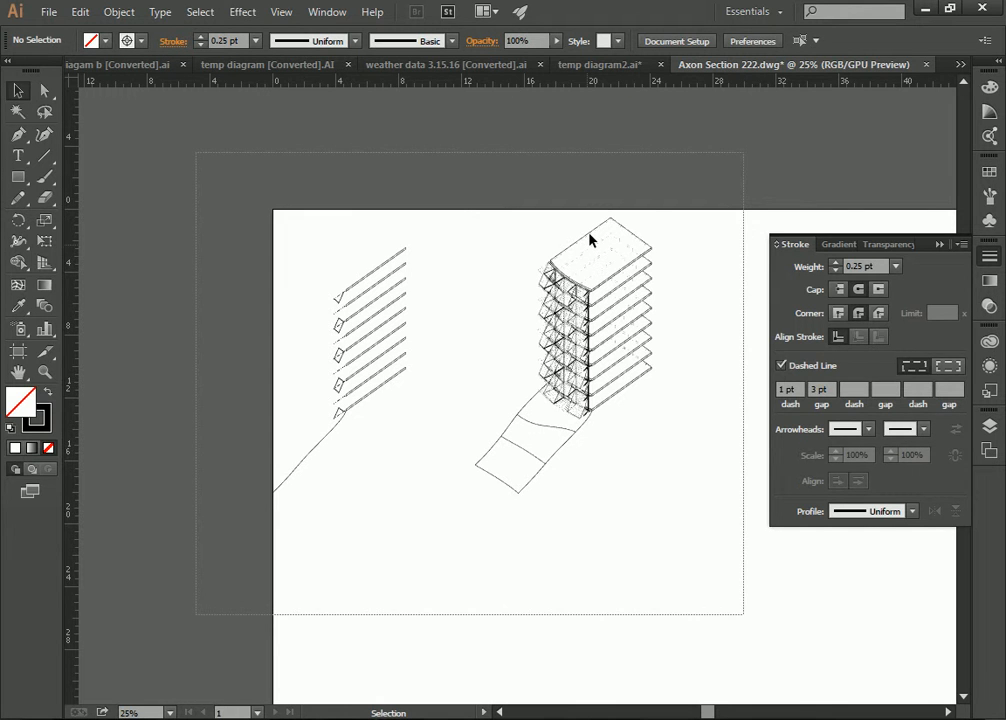
# Move the selected linework toward the artboard's middle, about 4.06 in across and 5.32 in down, and deselect it
pyautogui.moveTo(590, 240); pyautogui.dragTo(588, 232)
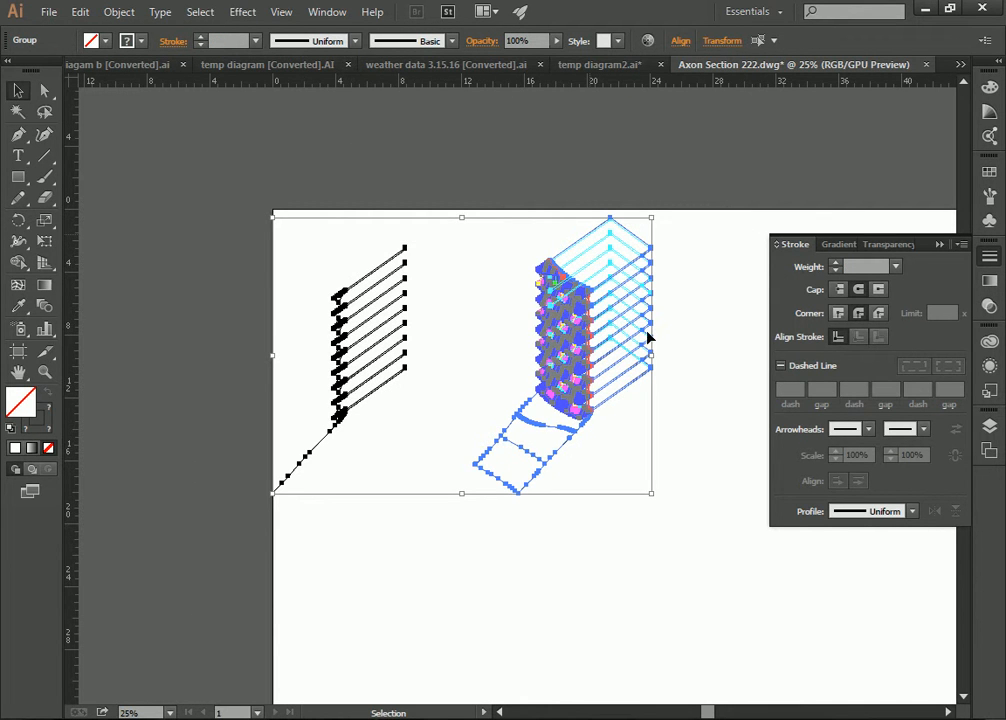
pyautogui.moveTo(660, 351); pyautogui.dragTo(424, 594)
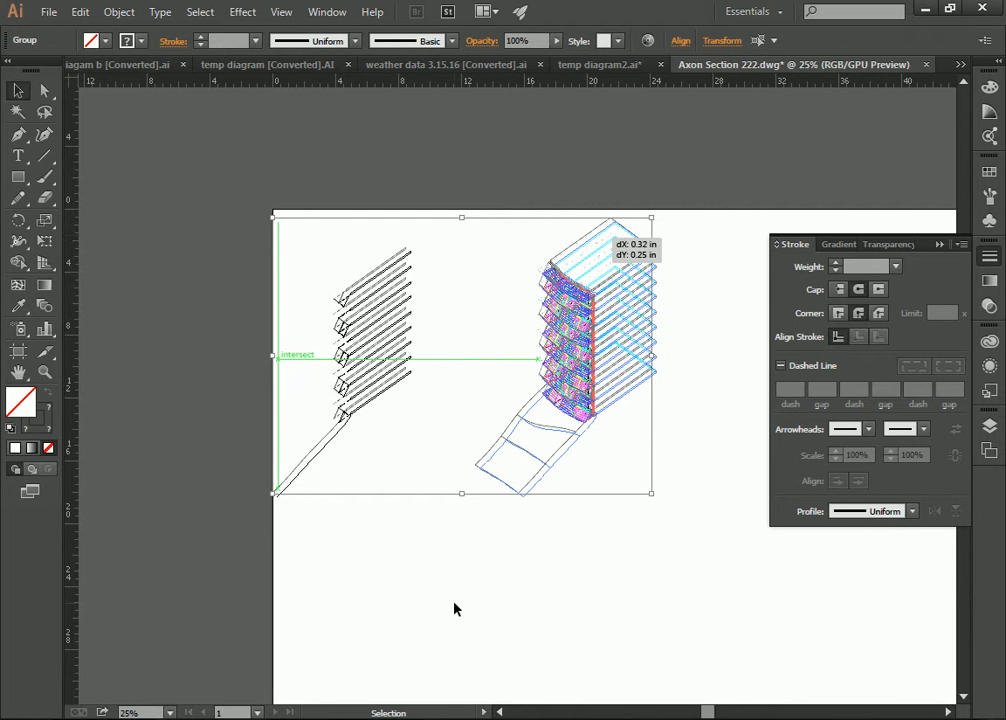
pyautogui.moveTo(455, 609); pyautogui.dragTo(487, 609)
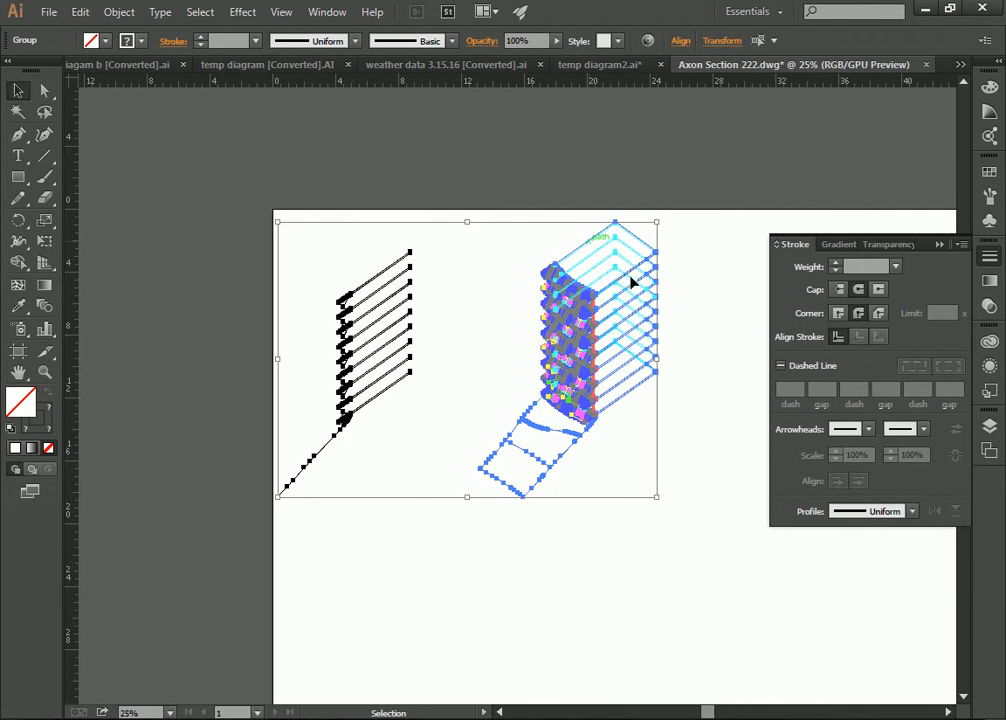
pyautogui.moveTo(652, 326); pyautogui.dragTo(652, 328)
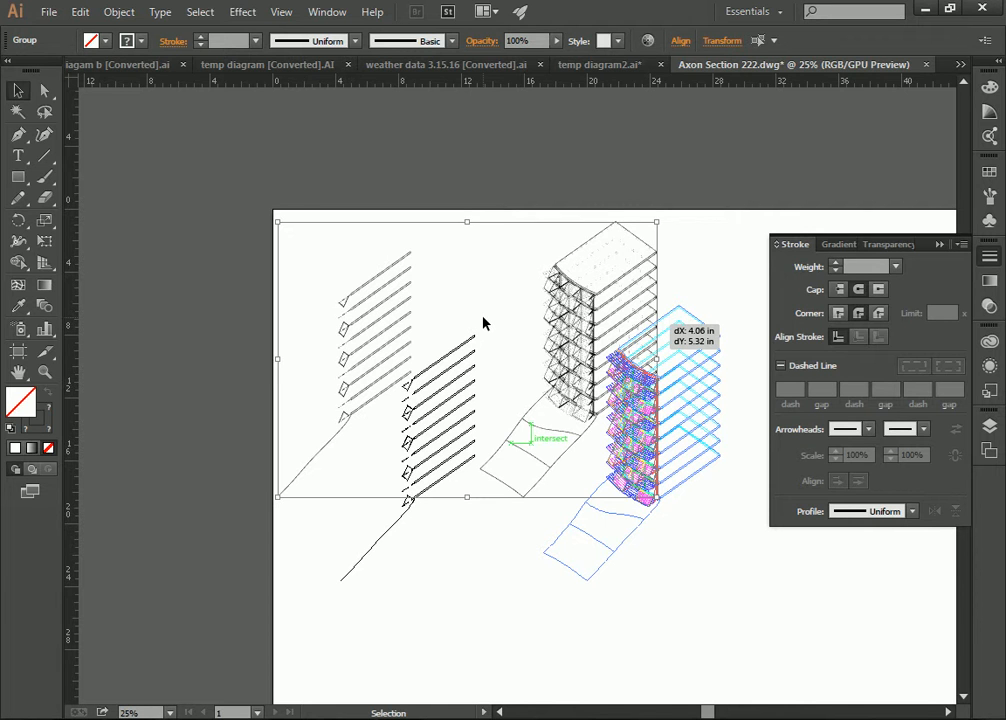
pyautogui.click(323, 264)
# Place axon section 222.jpg above the section linework and enlarge it proportionally to about 93 PPI
pyautogui.click(48, 12)
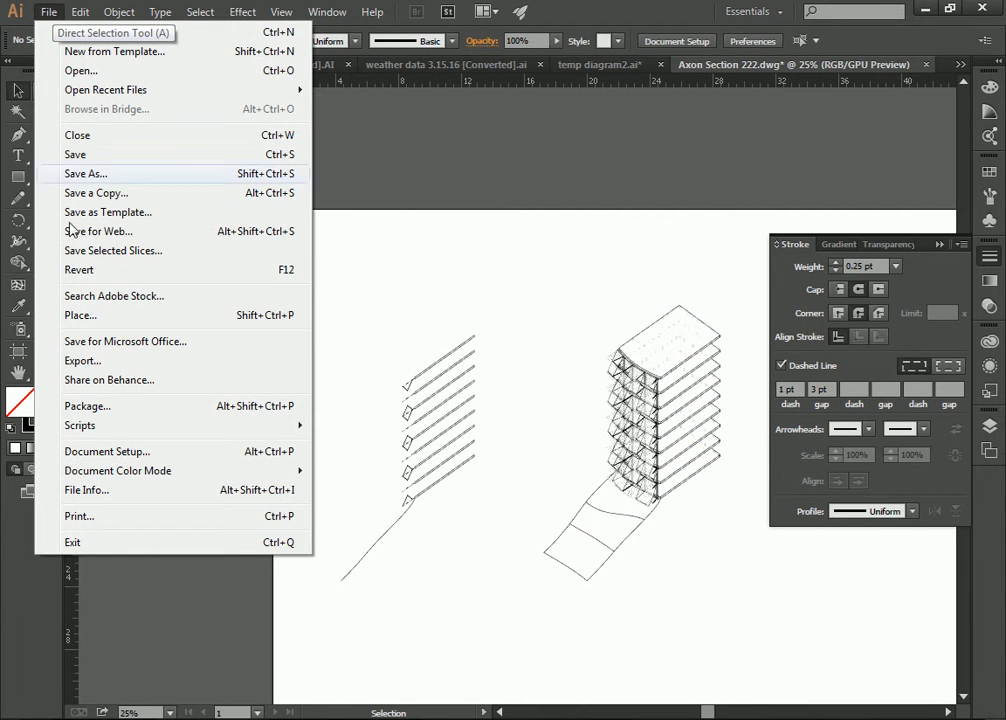
pyautogui.click(90, 315)
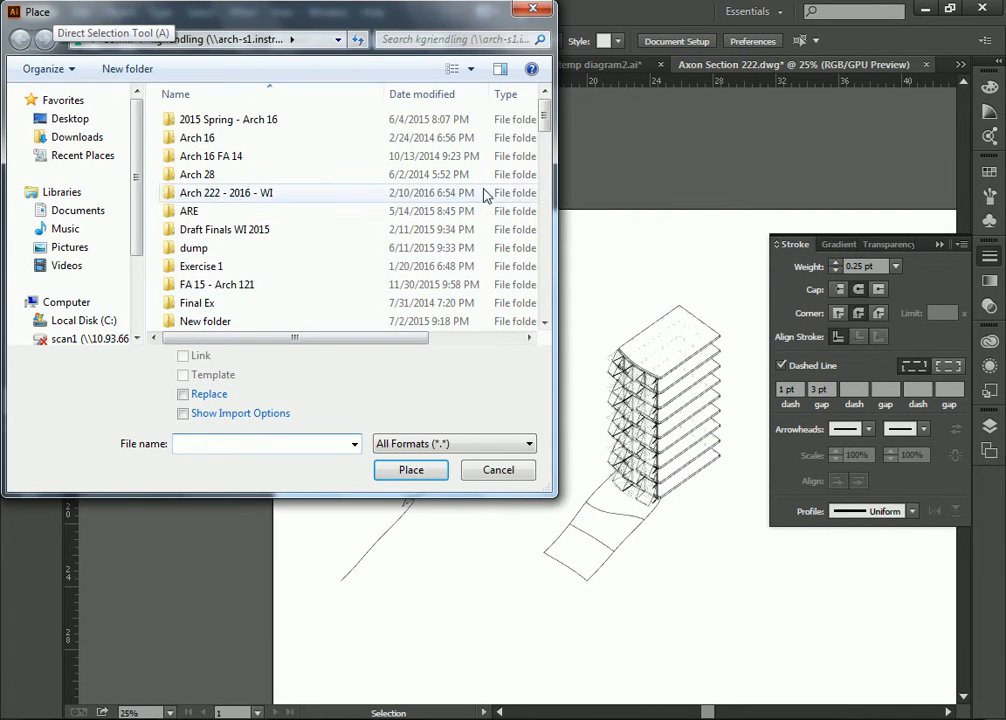
pyautogui.moveTo(548, 101); pyautogui.dragTo(545, 170)
pyautogui.click(235, 214)
pyautogui.click(405, 468)
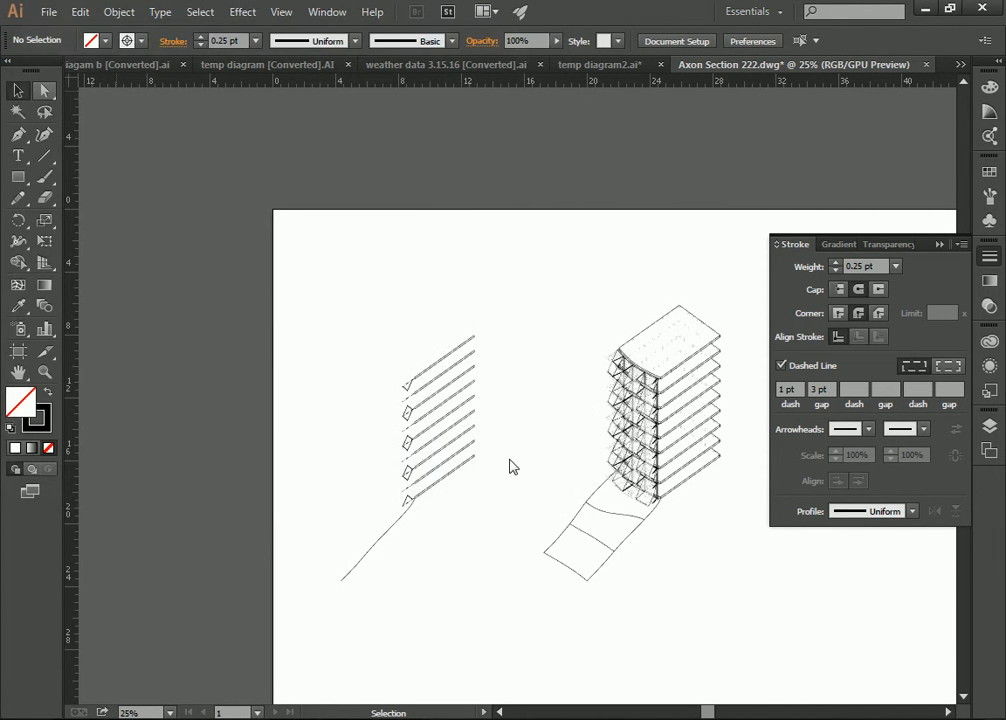
pyautogui.click(400, 242)
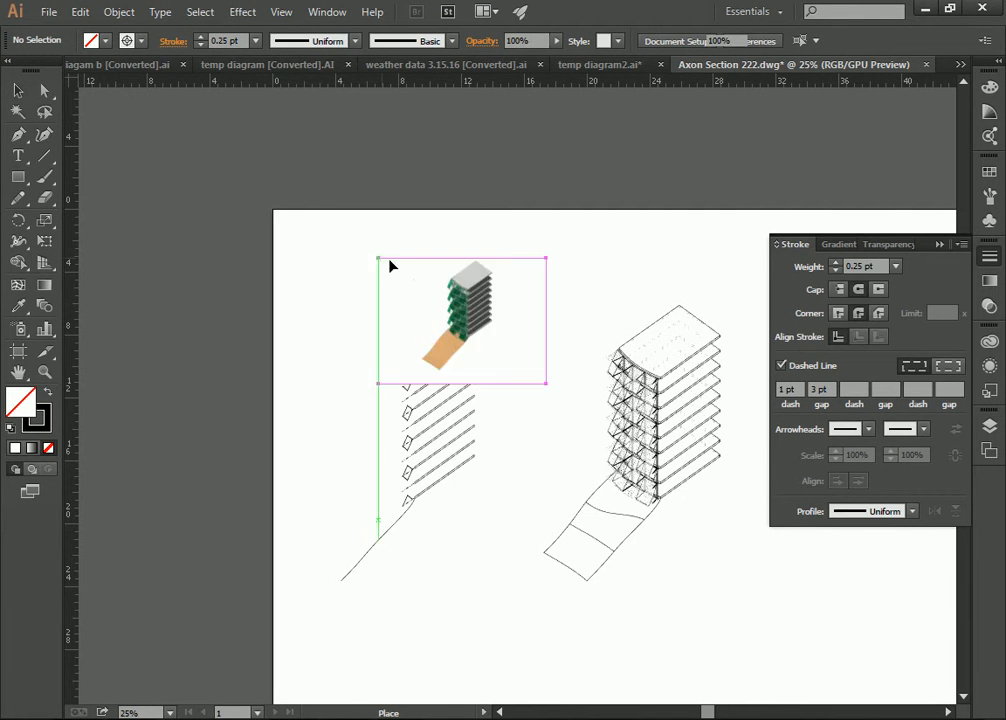
pyautogui.keyDown('shift'); pyautogui.moveTo(552, 388); pyautogui.dragTo(651, 461); pyautogui.keyUp('shift')
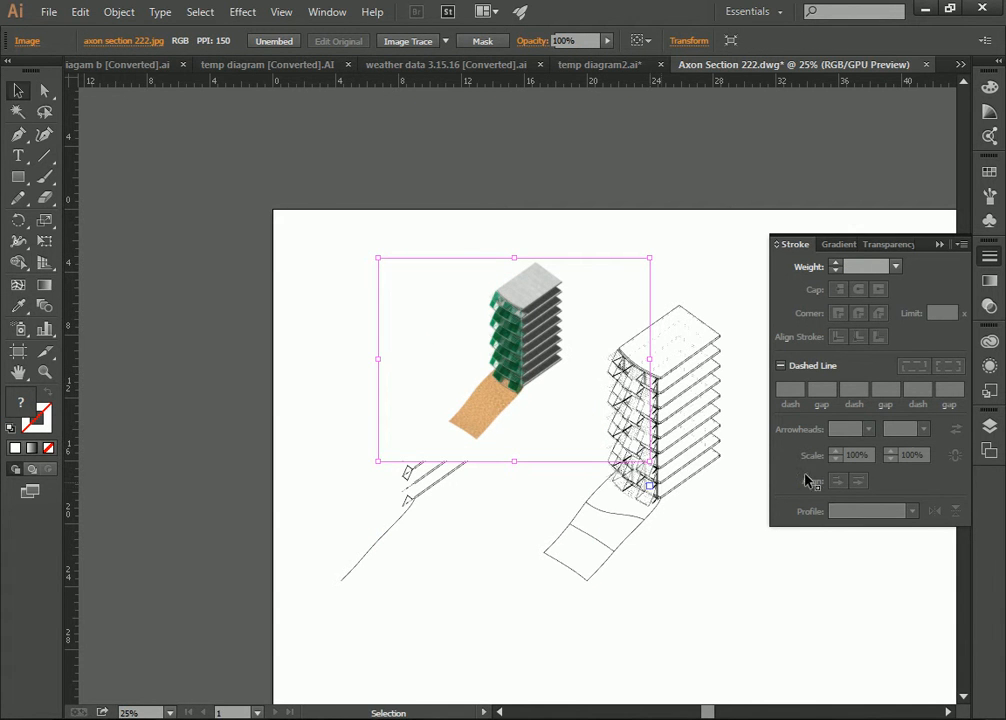
# Create a new layer, place it below the Cut layer at the bottom of the stack, and name it Image
pyautogui.click(989, 426)
pyautogui.scroll(-1, 880, 537)
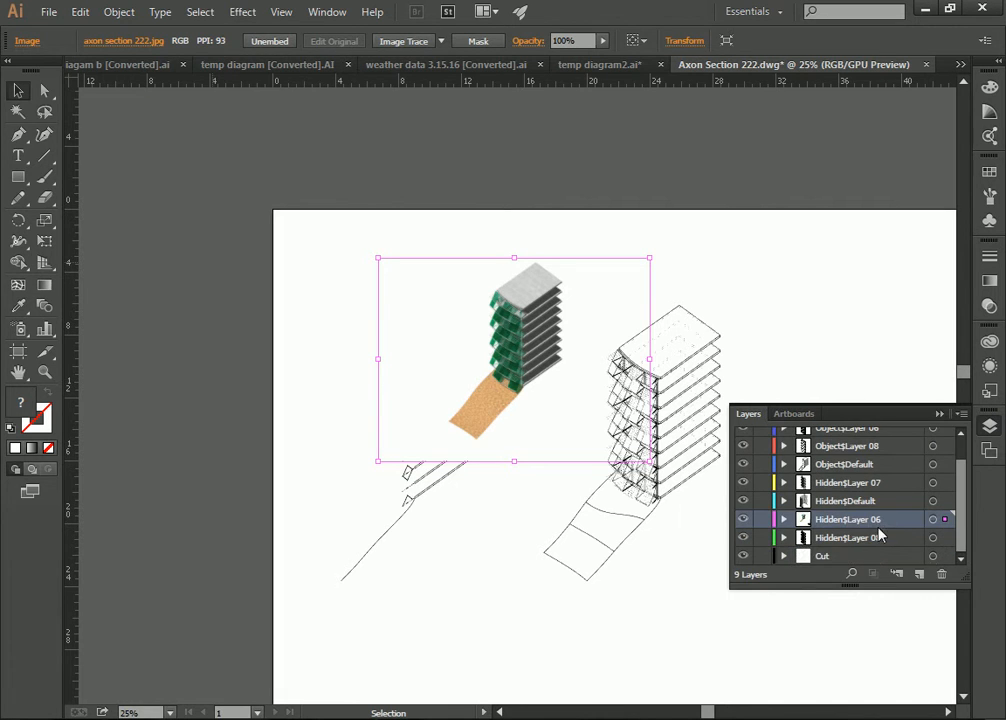
pyautogui.click(919, 574)
pyautogui.moveTo(851, 570); pyautogui.dragTo(855, 562)
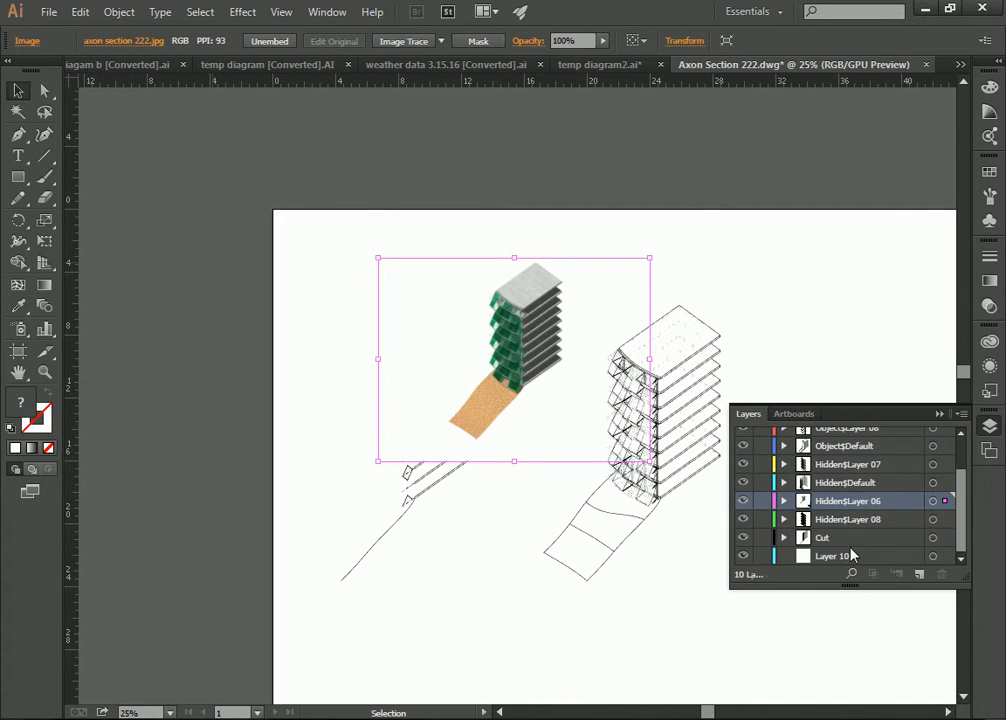
pyautogui.doubleClick(830, 555)
pyautogui.write('Image')
pyautogui.press('Return')
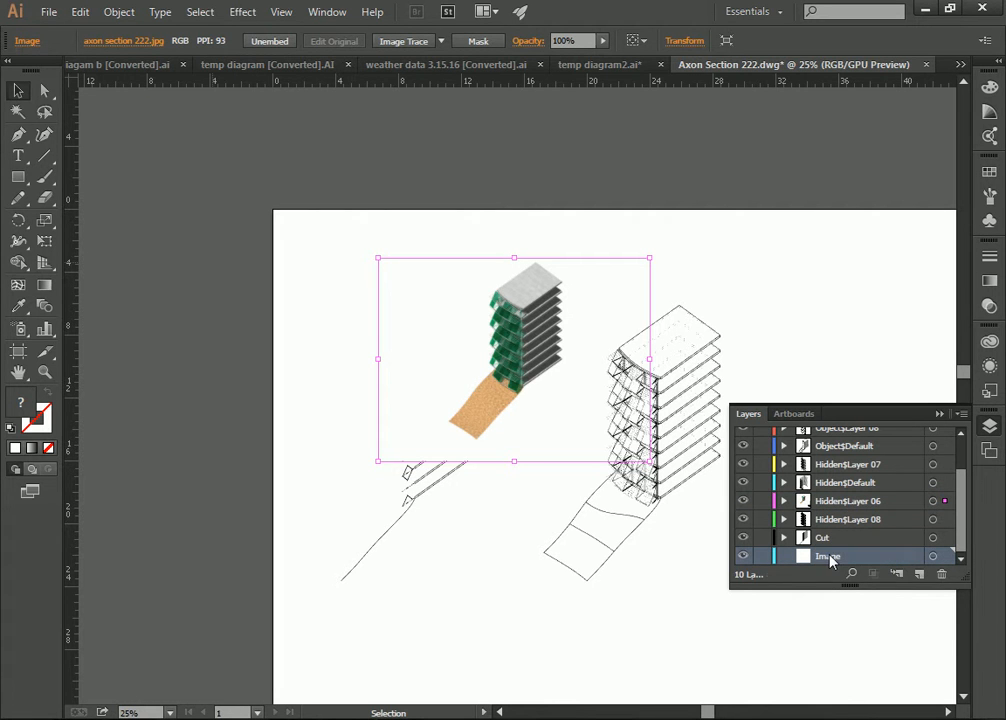
# Send the placed render image to the Image layer
pyautogui.rightClick(515, 317)
pyautogui.moveTo(647, 425)
pyautogui.click(404, 503)
# Scale the render image proportionally to about 59 PPI and move it to line up with the axon linework
pyautogui.keyDown('shift'); pyautogui.moveTo(650, 462); pyautogui.dragTo(871, 627); pyautogui.keyUp('shift')
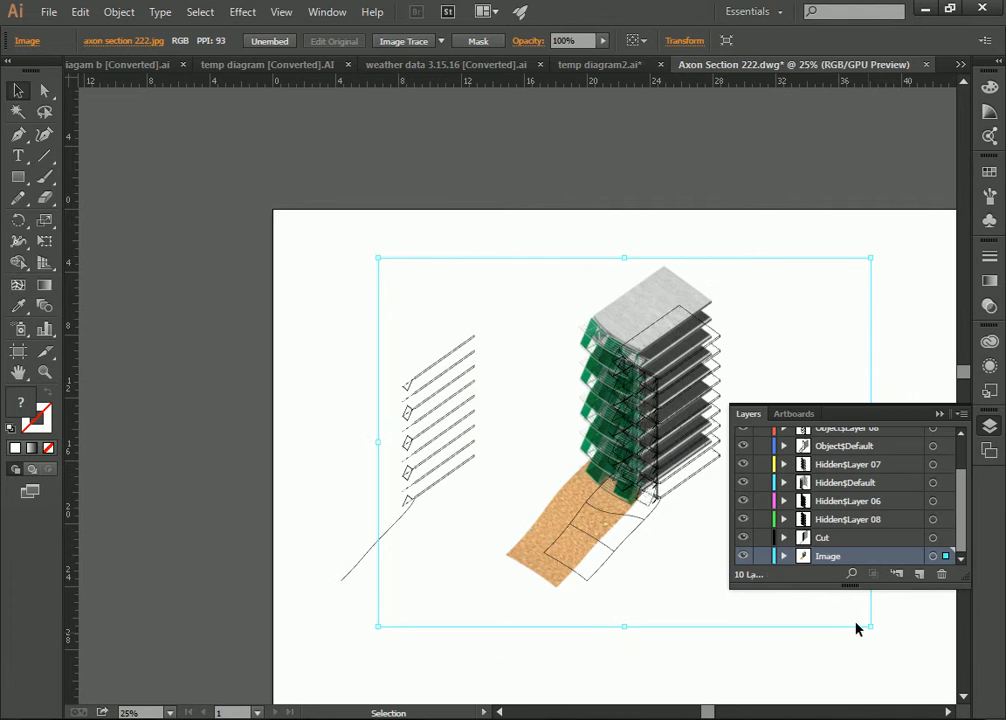
pyautogui.keyDown('shift'); pyautogui.moveTo(378, 258); pyautogui.dragTo(429, 296); pyautogui.keyUp('shift')
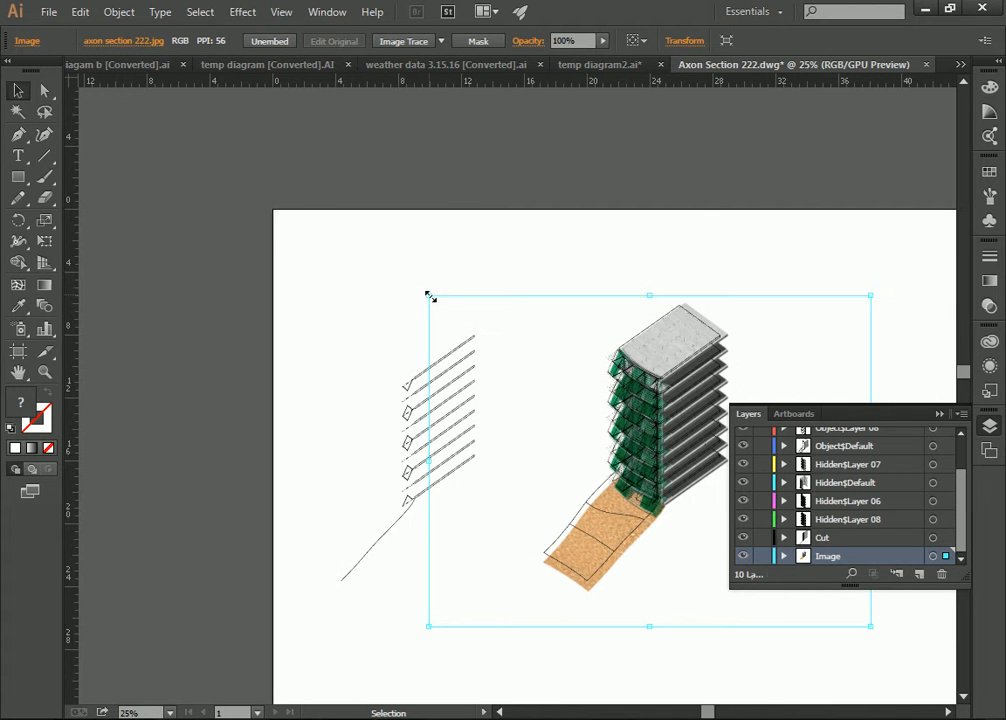
pyautogui.keyDown('shift'); pyautogui.moveTo(868, 298); pyautogui.dragTo(857, 311); pyautogui.keyUp('shift')
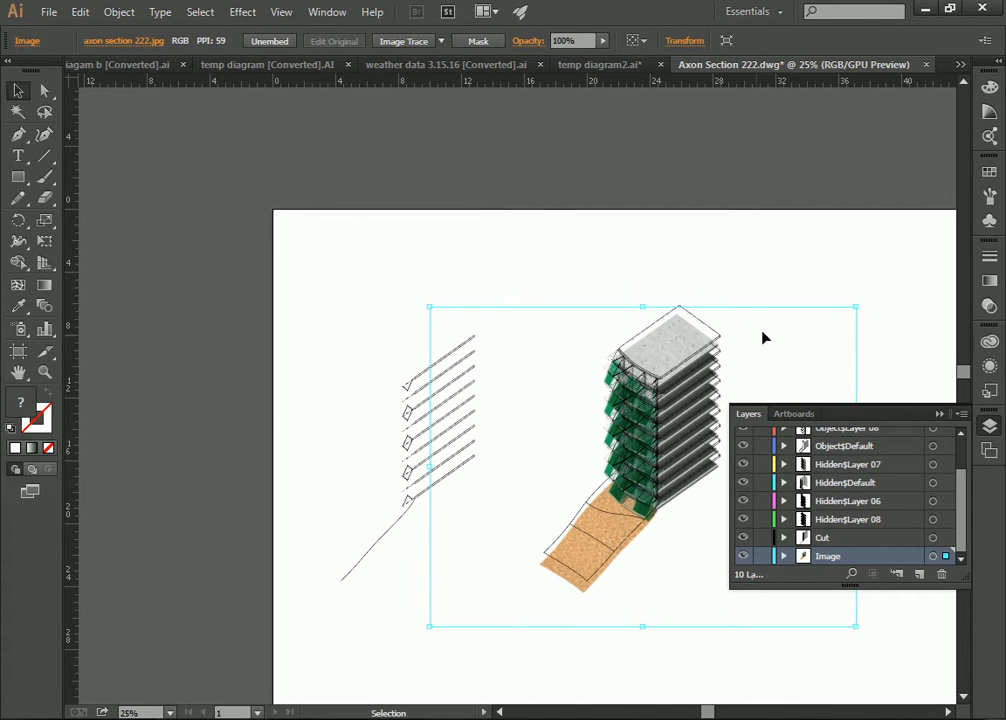
pyautogui.moveTo(764, 330); pyautogui.dragTo(765, 330)
pyautogui.moveTo(763, 324); pyautogui.dragTo(765, 313)
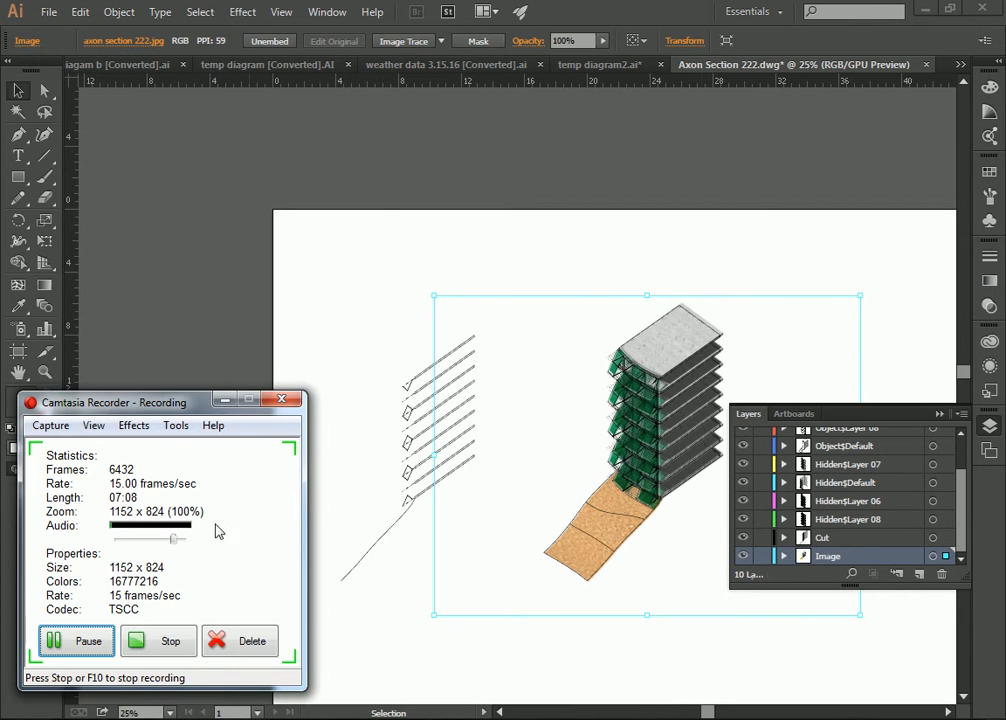
pyautogui.click(94, 644)
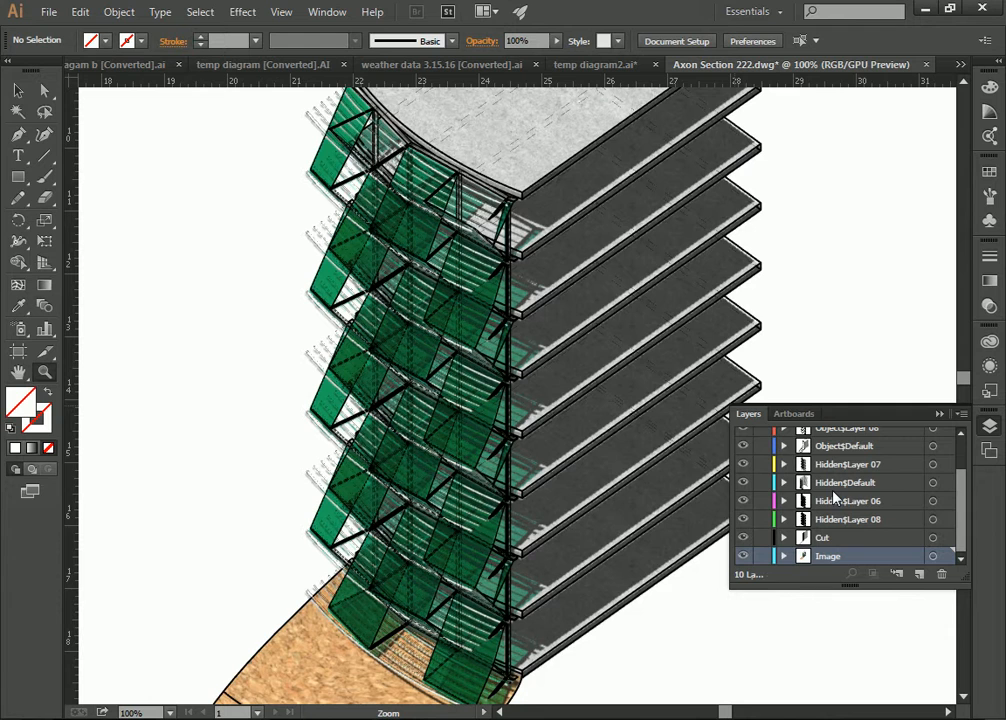
# Examine how the render lines up with the linework along the facade's louvers, panels and terrain edge
pyautogui.click(333, 453)
pyautogui.click(530, 440)
pyautogui.click(505, 385)
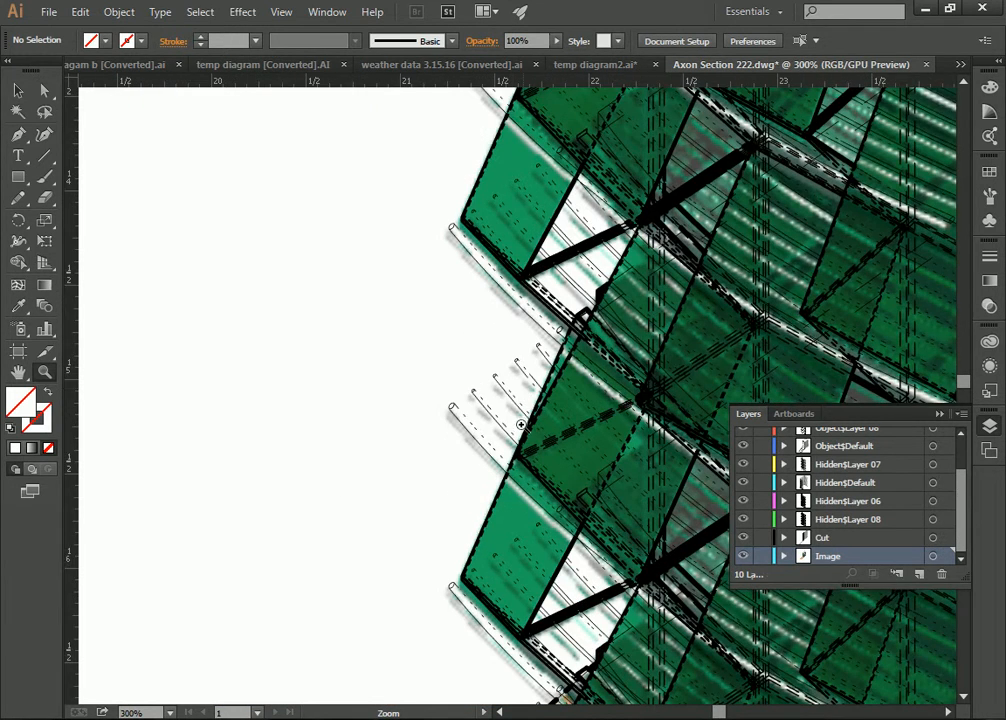
pyautogui.scroll(-5, 510, 406)
pyautogui.scroll(2, 479, 400)
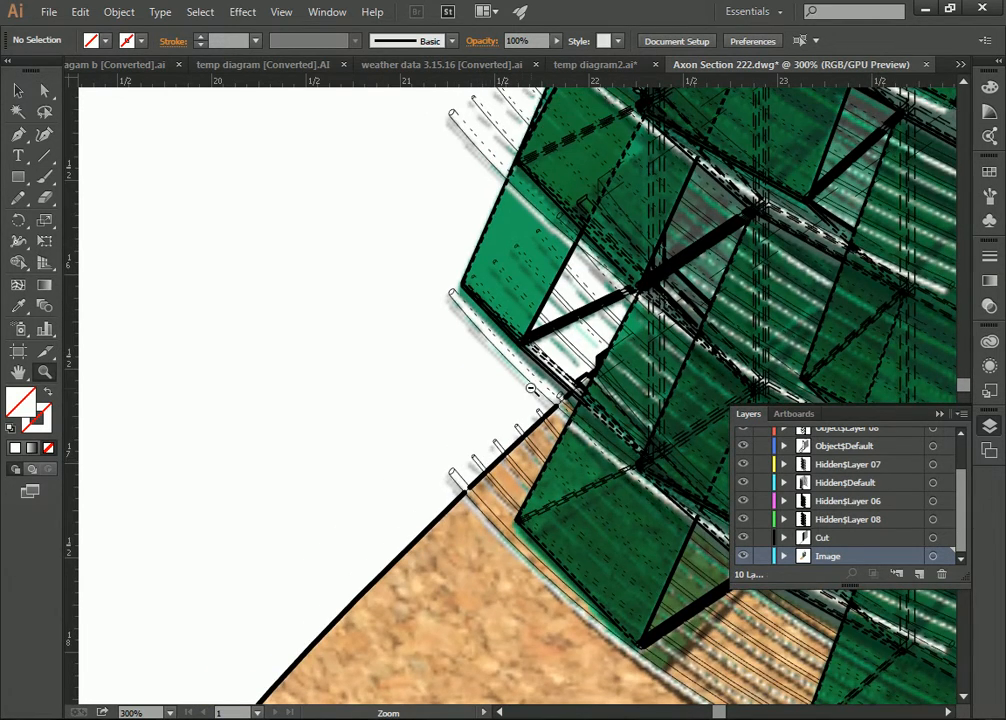
pyautogui.keyDown('alt'); pyautogui.click(531, 387); pyautogui.keyUp('alt')
pyautogui.keyDown('alt'); pyautogui.click(531, 387); pyautogui.keyUp('alt')
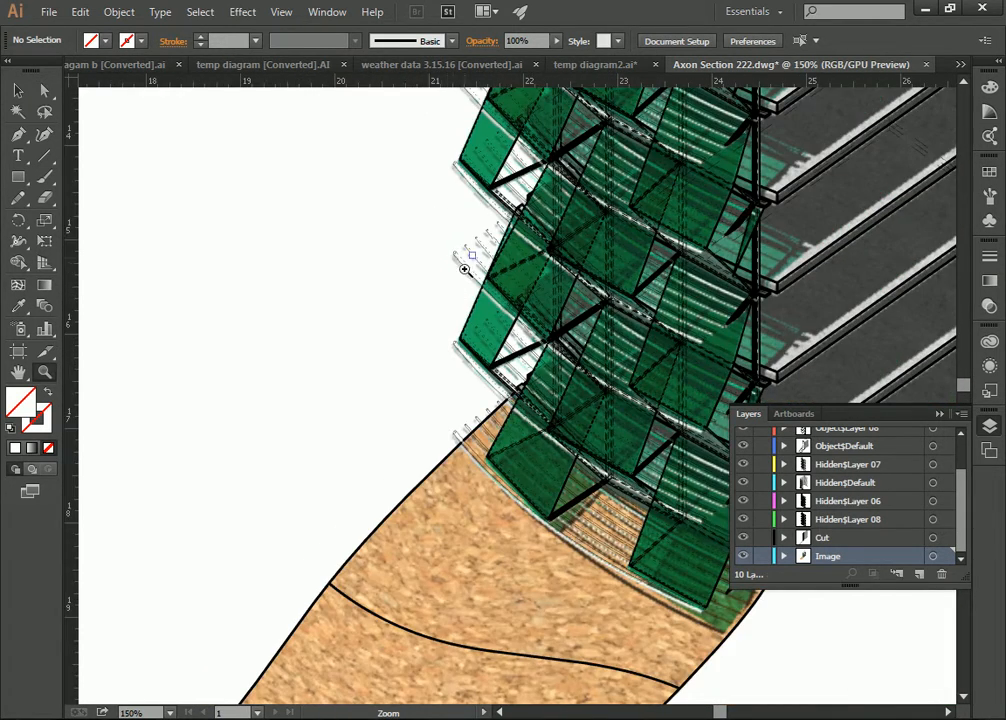
pyautogui.scroll(-1, 464, 272)
pyautogui.scroll(-3, 464, 272)
pyautogui.keyDown('alt'); pyautogui.click(424, 283); pyautogui.keyUp('alt')
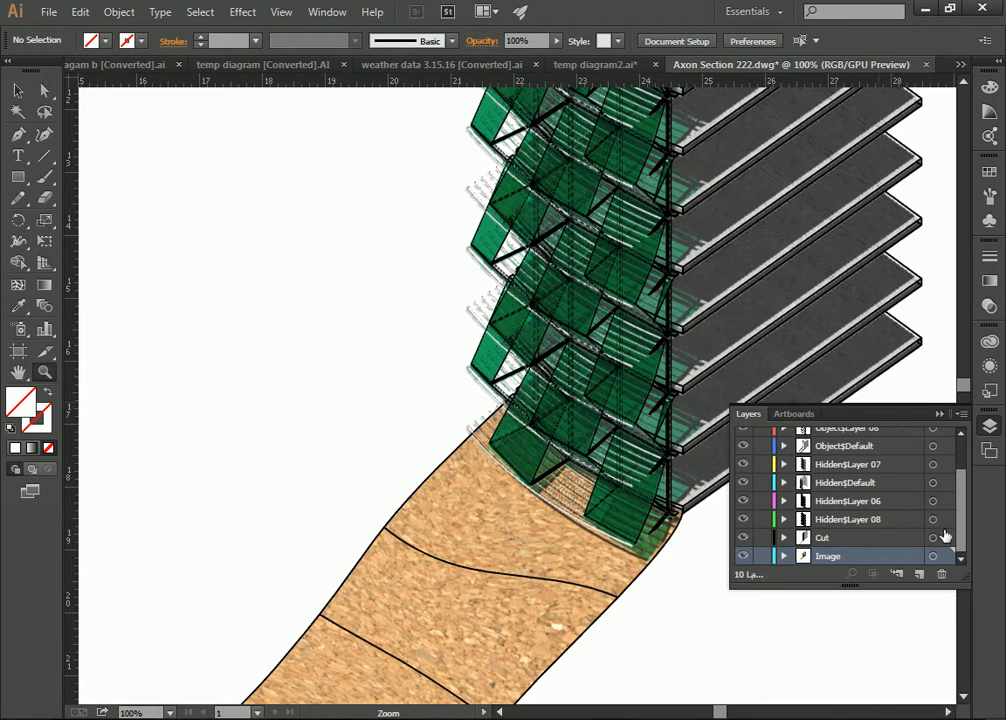
# Toggle Hidden$Layer 08 off and back on to compare the facade lines, and hide Hidden$Layer 06
pyautogui.click(912, 520)
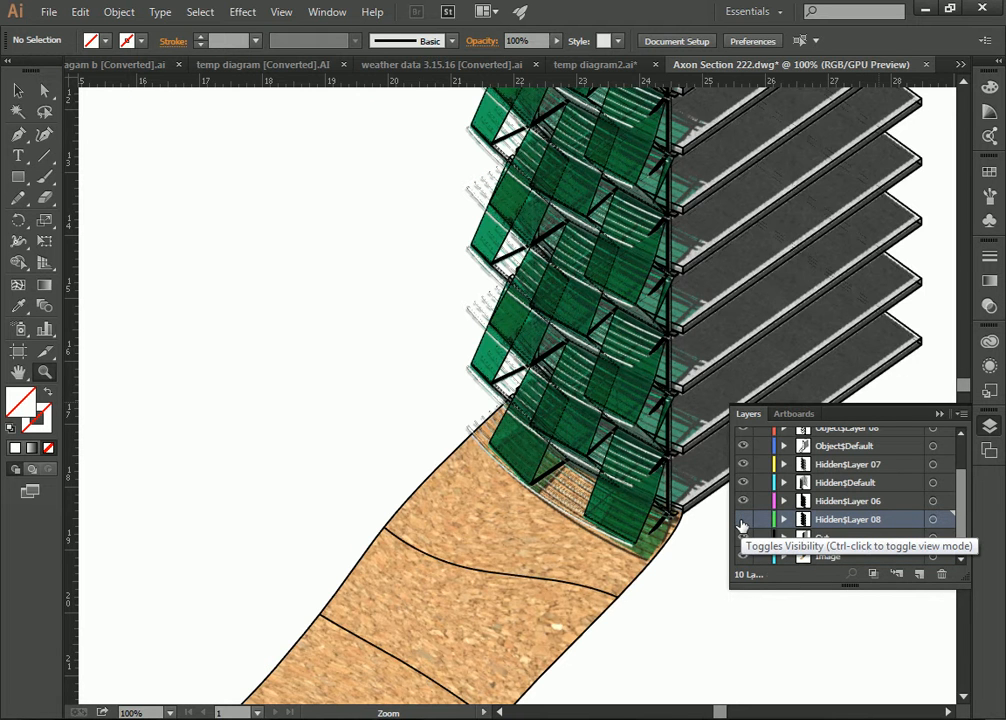
pyautogui.click(502, 315)
pyautogui.click(498, 362)
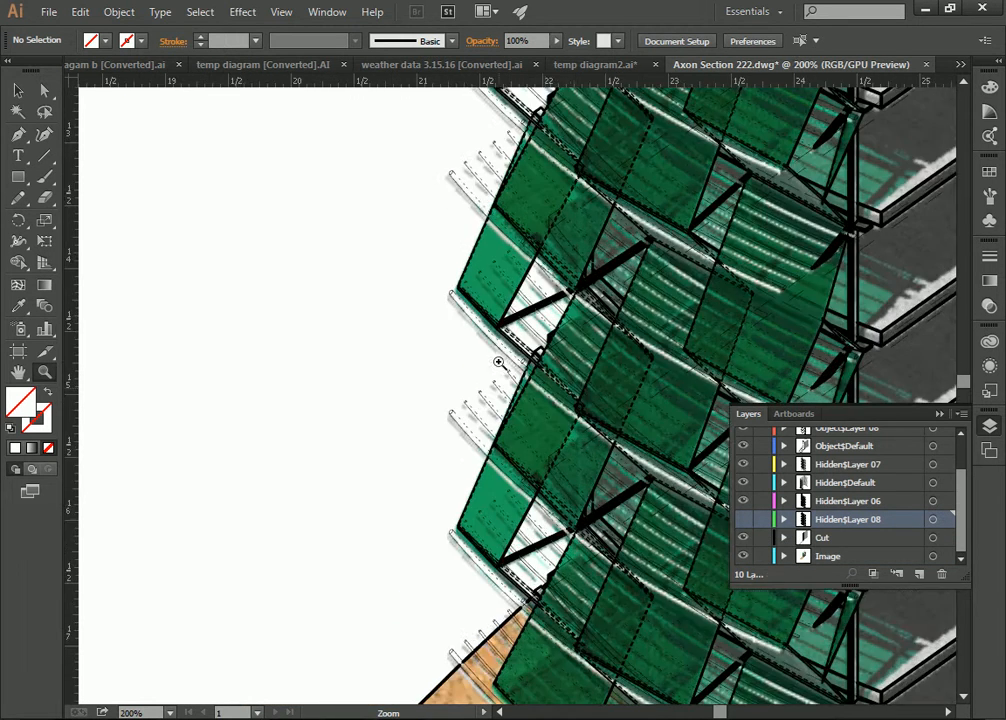
pyautogui.click(745, 520)
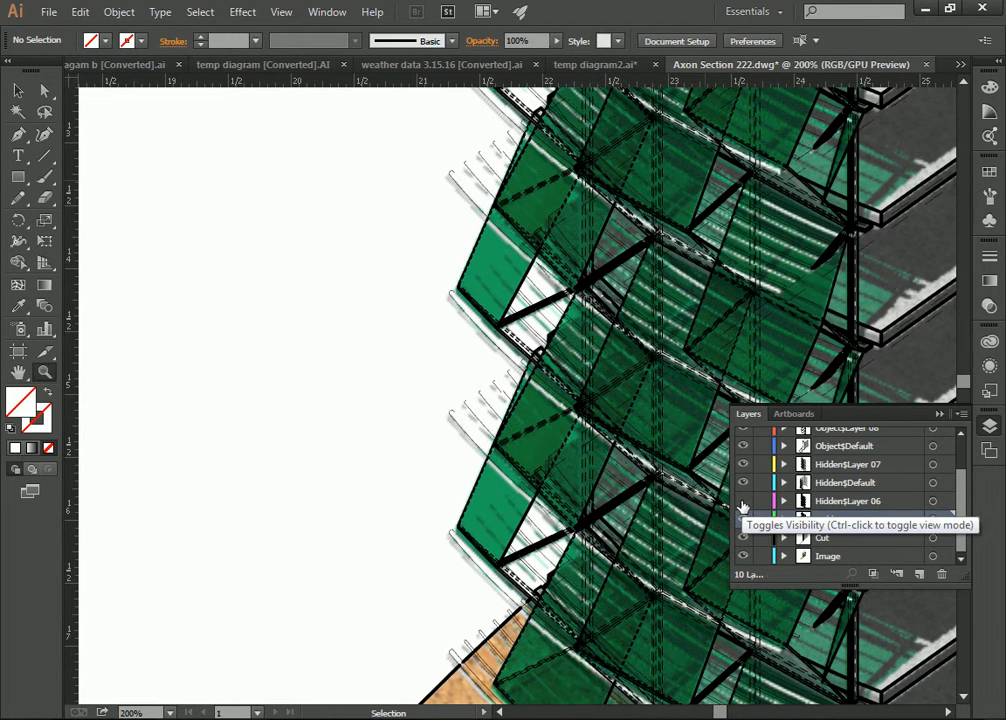
pyautogui.keyDown('alt'); pyautogui.click(660, 313); pyautogui.keyUp('alt')
pyautogui.keyDown('alt'); pyautogui.click(660, 313); pyautogui.keyUp('alt')
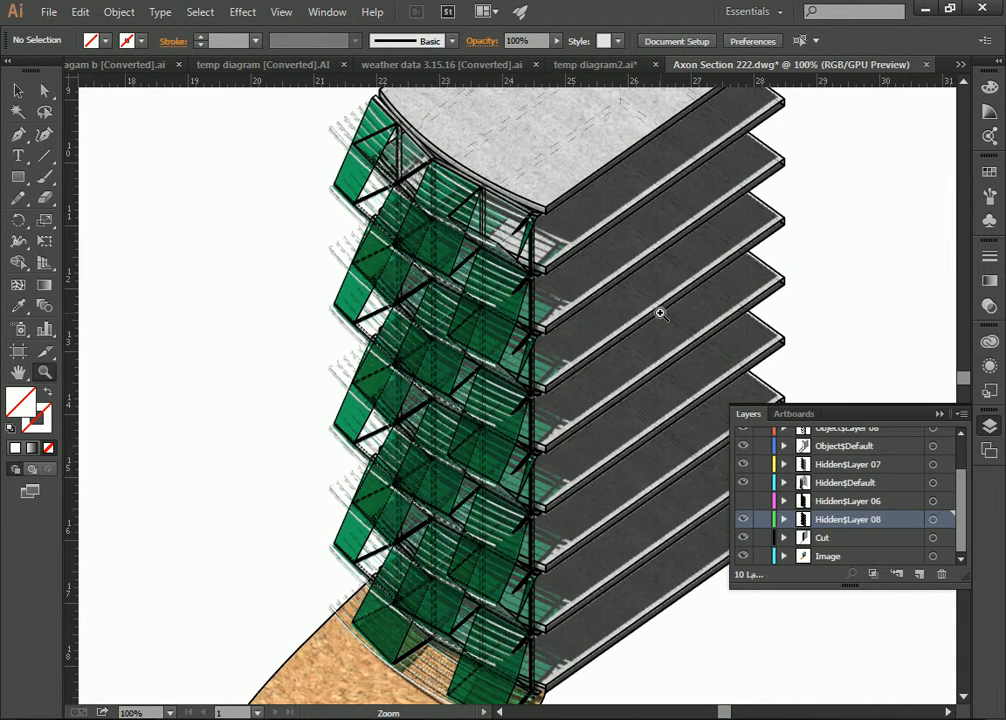
pyautogui.scroll(1, 561, 258)
pyautogui.scroll(2, 577, 325)
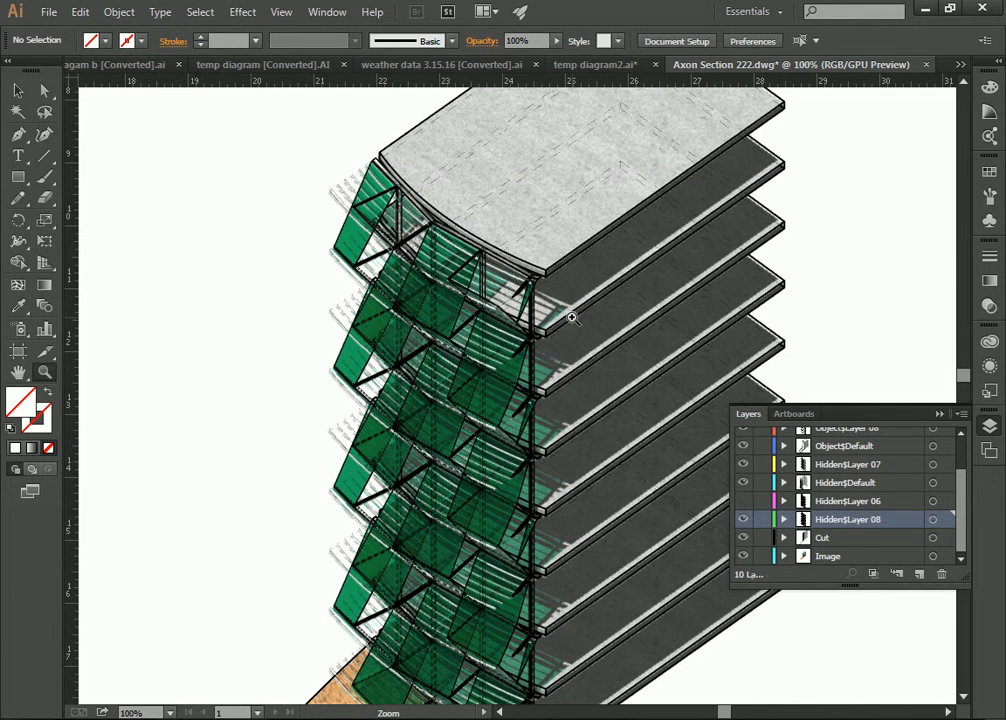
# Inspect the dashed hidden lines on the roof slab and toggle Hidden$Layer 08 off and back on to compare
pyautogui.scroll(-2, 600, 310)
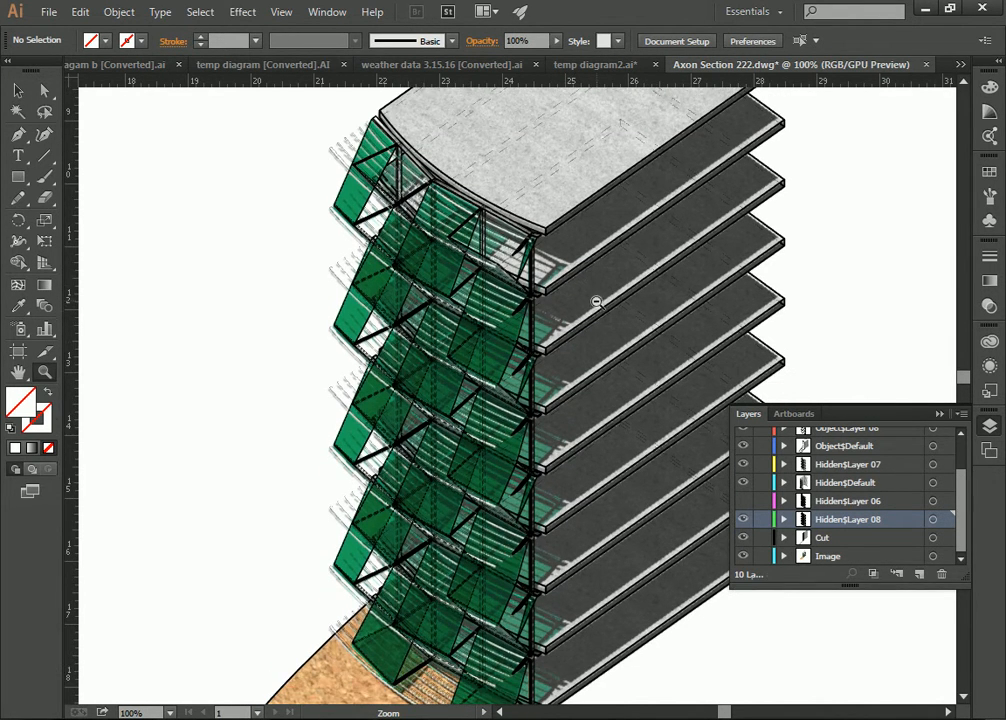
pyautogui.keyDown('alt'); pyautogui.click(591, 216); pyautogui.keyUp('alt')
pyautogui.click(515, 240)
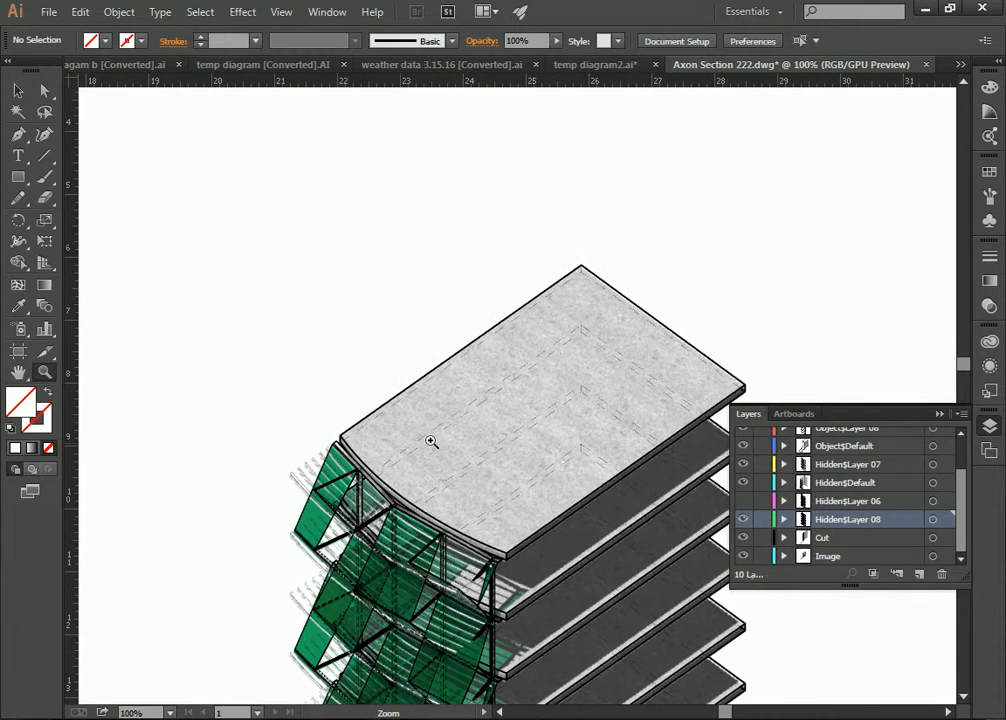
pyautogui.click(440, 444)
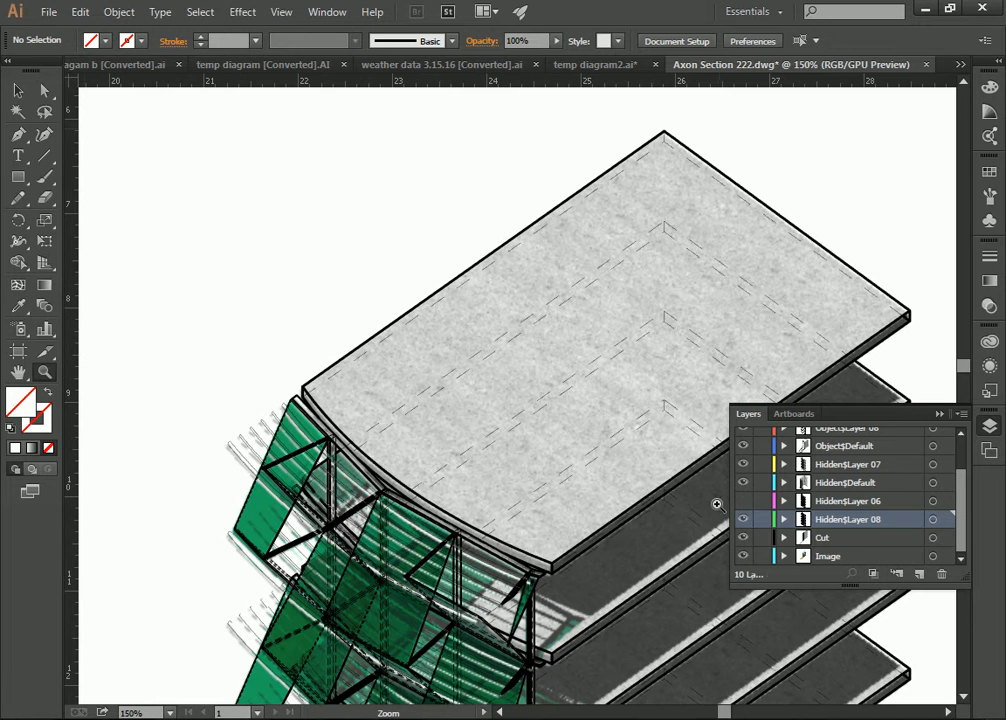
pyautogui.click(743, 518)
pyautogui.click(743, 518)
# Select all linework on the Hidden$Default layer and set its stroke weight to 0.5 pt
pyautogui.click(880, 482)
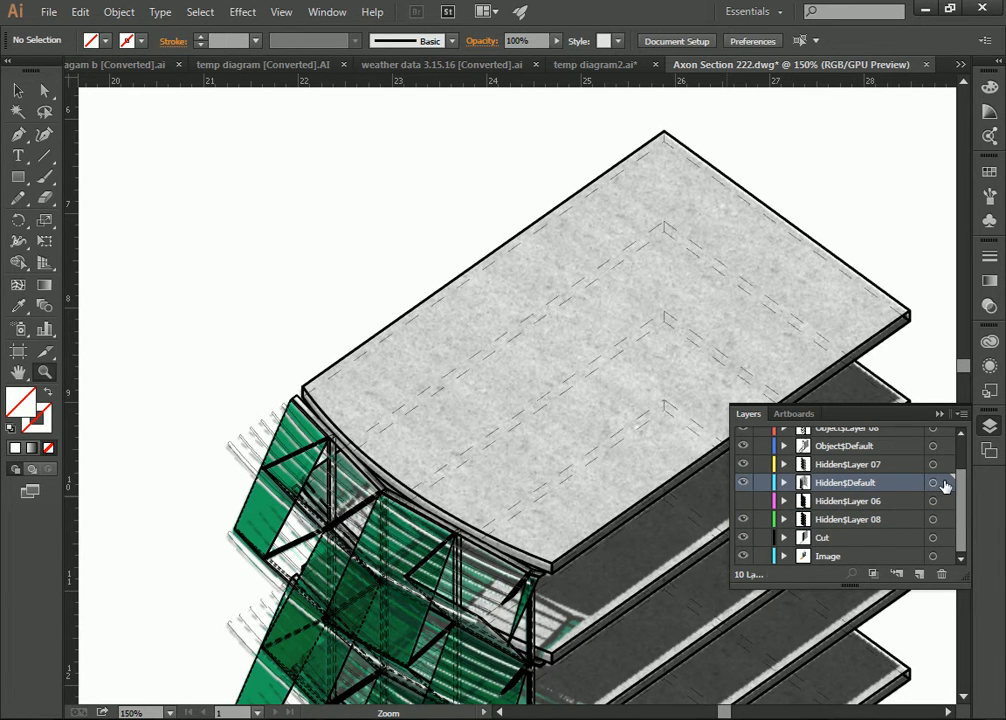
pyautogui.hotkey('ctrl', 'a')
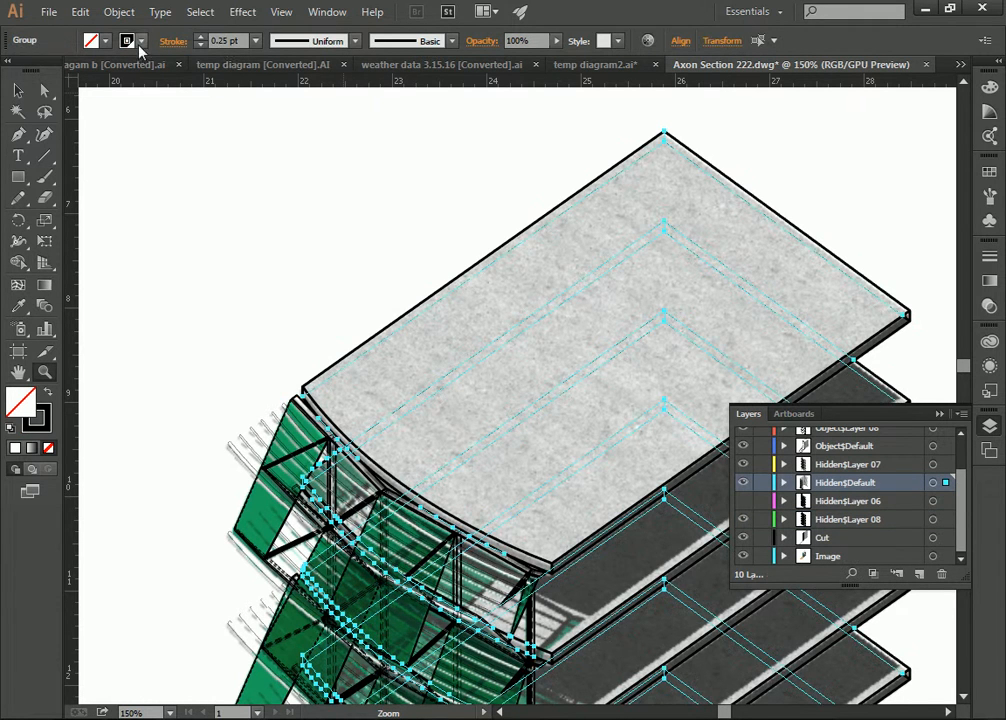
pyautogui.click(256, 41)
pyautogui.click(278, 79)
pyautogui.click(402, 195)
pyautogui.keyDown('alt'); pyautogui.click(552, 273); pyautogui.keyUp('alt')
pyautogui.keyDown('alt'); pyautogui.click(635, 355); pyautogui.keyUp('alt')
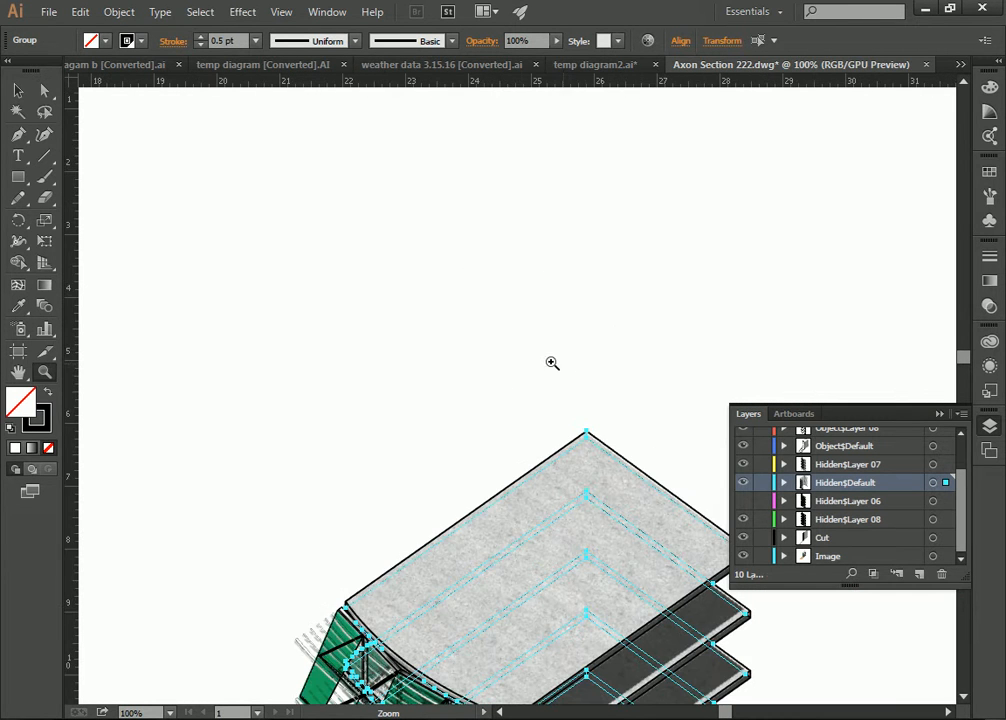
# Clear the linework selection highlight and check the dashed line weight across the floor slabs and facade
pyautogui.scroll(-3, 493, 387)
pyautogui.scroll(-5, 493, 387)
pyautogui.press('v')
pyautogui.hotkey('ctrl', 'h')
pyautogui.click(288, 236)
pyautogui.scroll(-4, 288, 226)
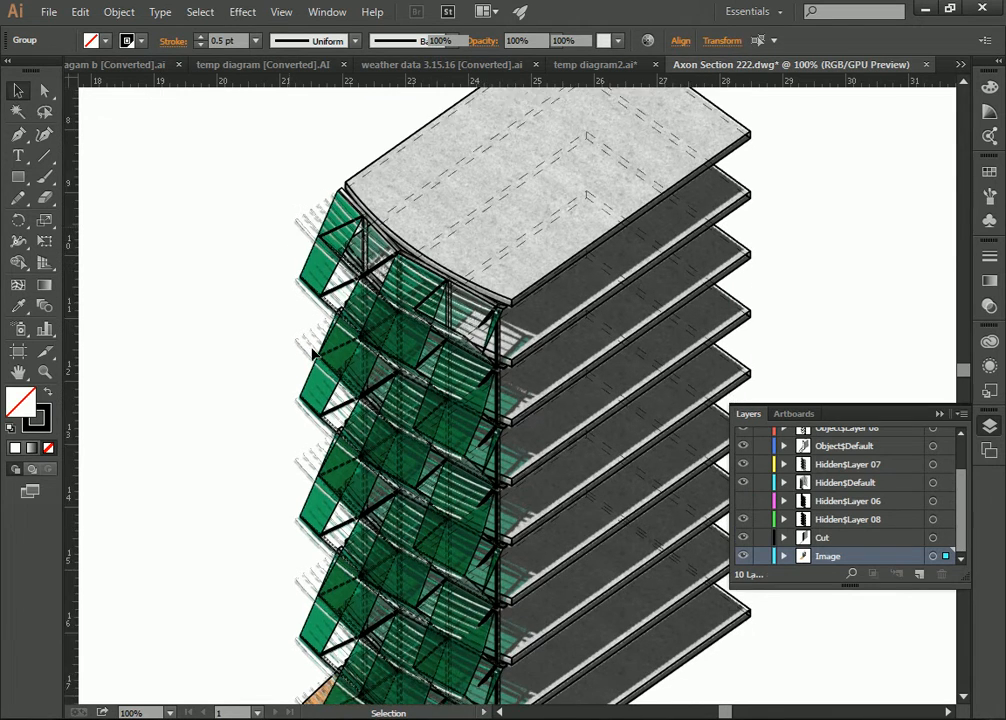
pyautogui.scroll(-4, 277, 291)
pyautogui.scroll(1, 277, 291)
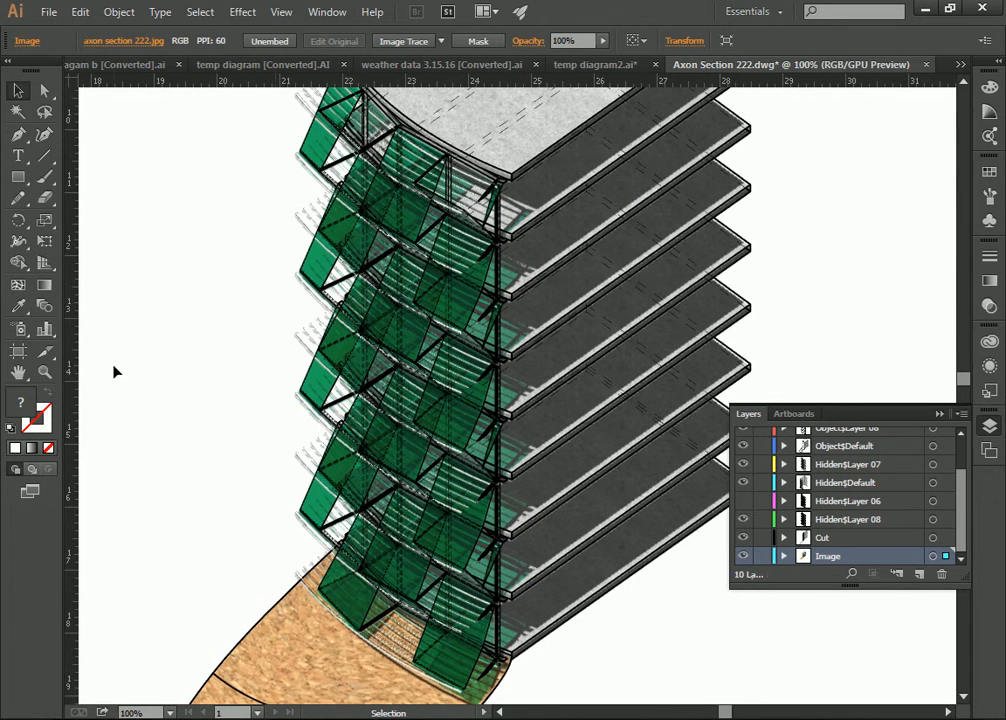
# Review the whole artboard with the composited axon and the separate slab linework beside it, and deselect the render image
pyautogui.click(44, 373)
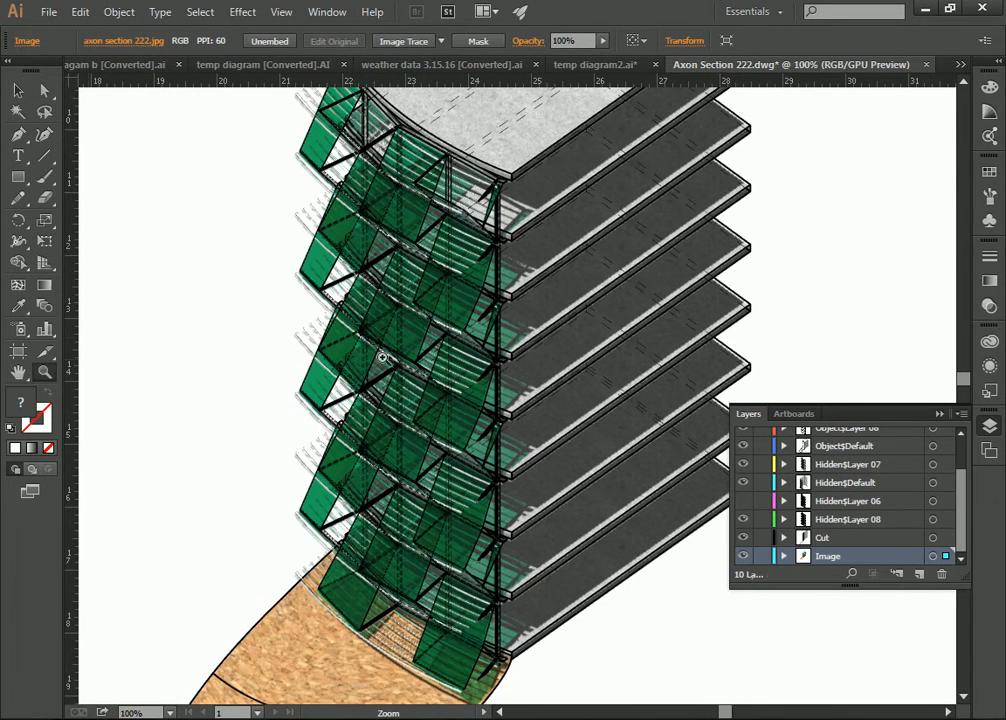
pyautogui.keyDown('alt'); pyautogui.click(445, 284); pyautogui.keyUp('alt')
pyautogui.click(582, 485)
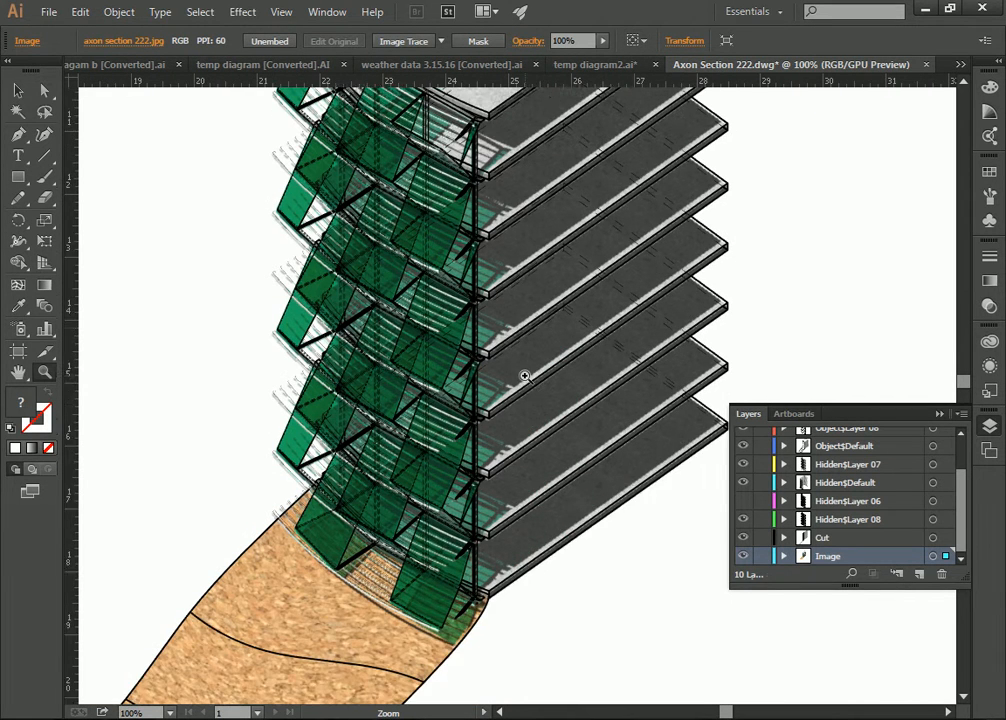
pyautogui.keyDown('alt'); pyautogui.click(524, 319); pyautogui.keyUp('alt')
pyautogui.keyDown('alt'); pyautogui.click(511, 331); pyautogui.keyUp('alt')
pyautogui.keyDown('alt'); pyautogui.scroll(-4, 514, 400); pyautogui.keyUp('alt')
pyautogui.scroll(1, 410, 341)
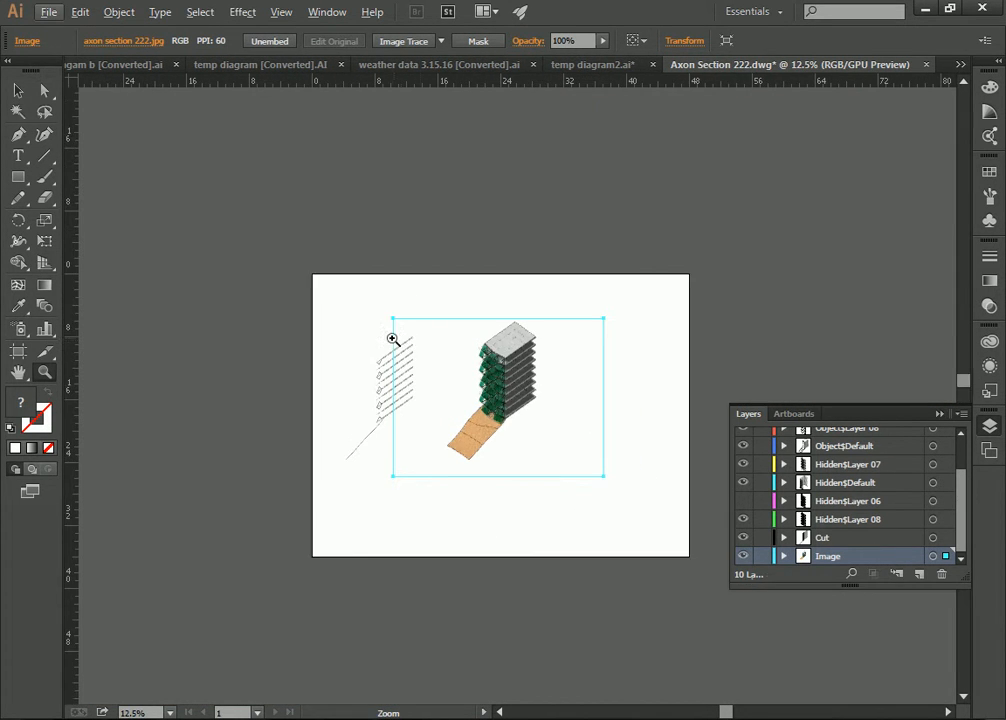
pyautogui.click(420, 391)
pyautogui.click(573, 386)
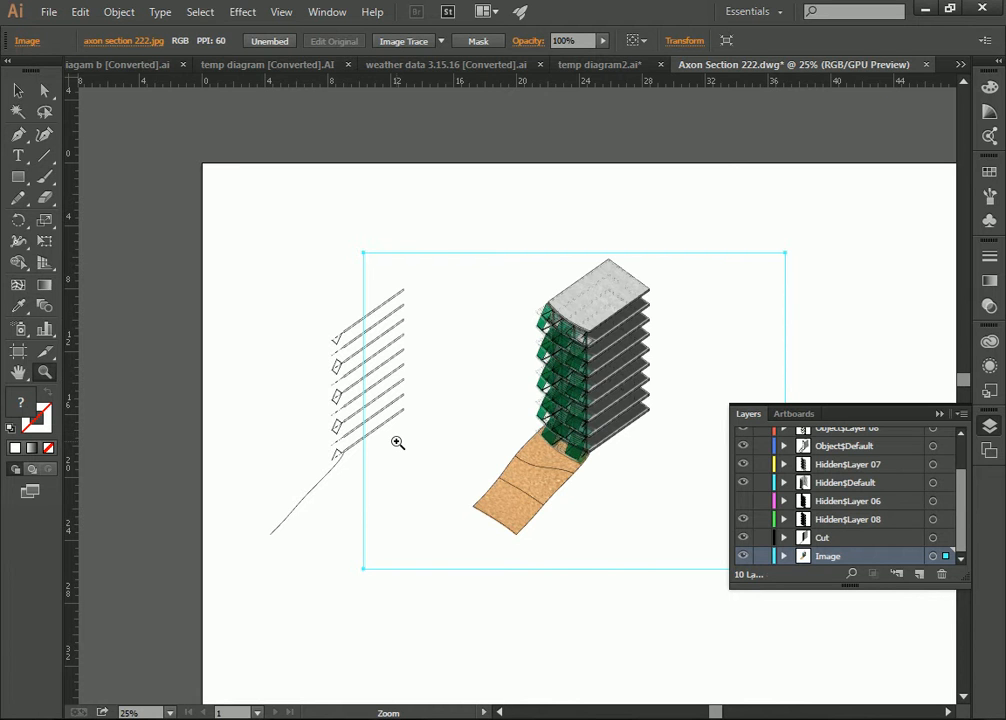
pyautogui.click(590, 409)
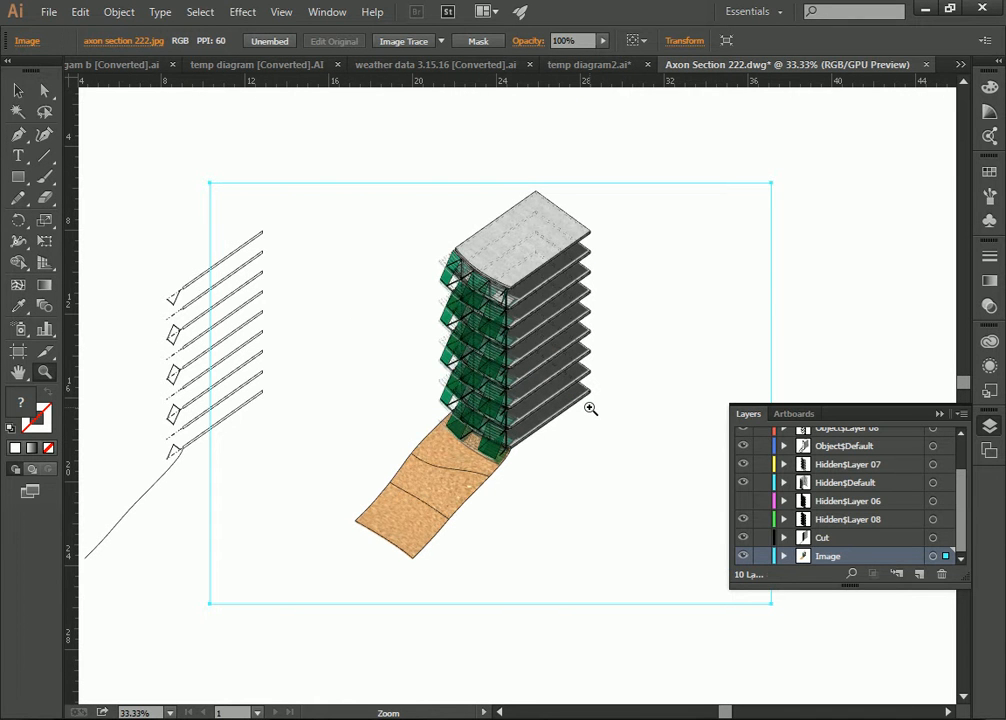
pyautogui.click(18, 90)
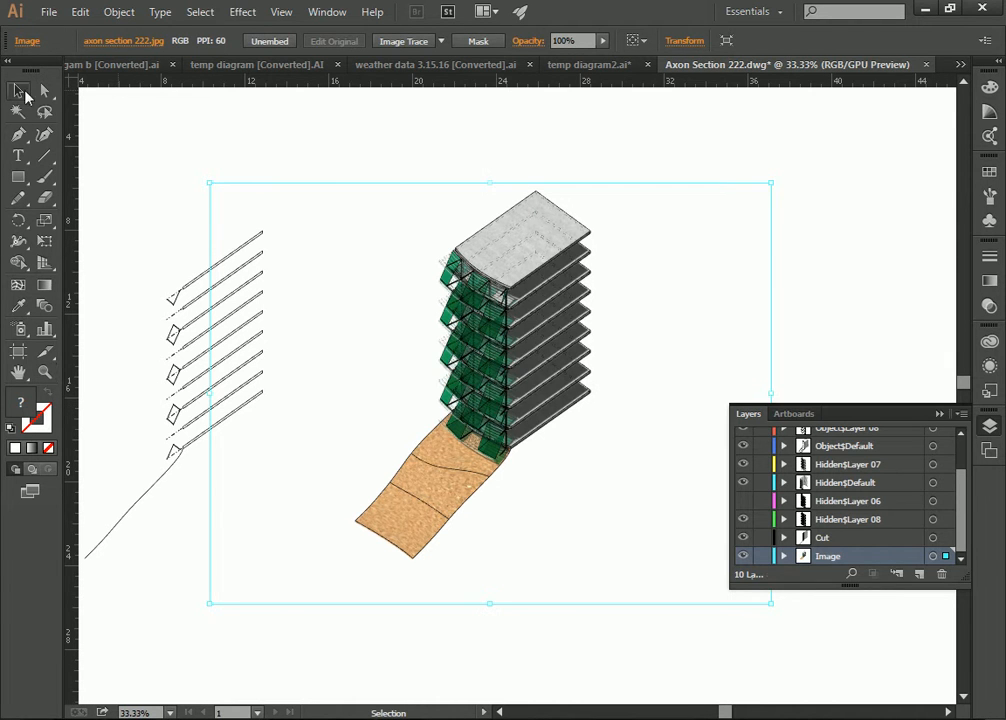
pyautogui.click(151, 125)
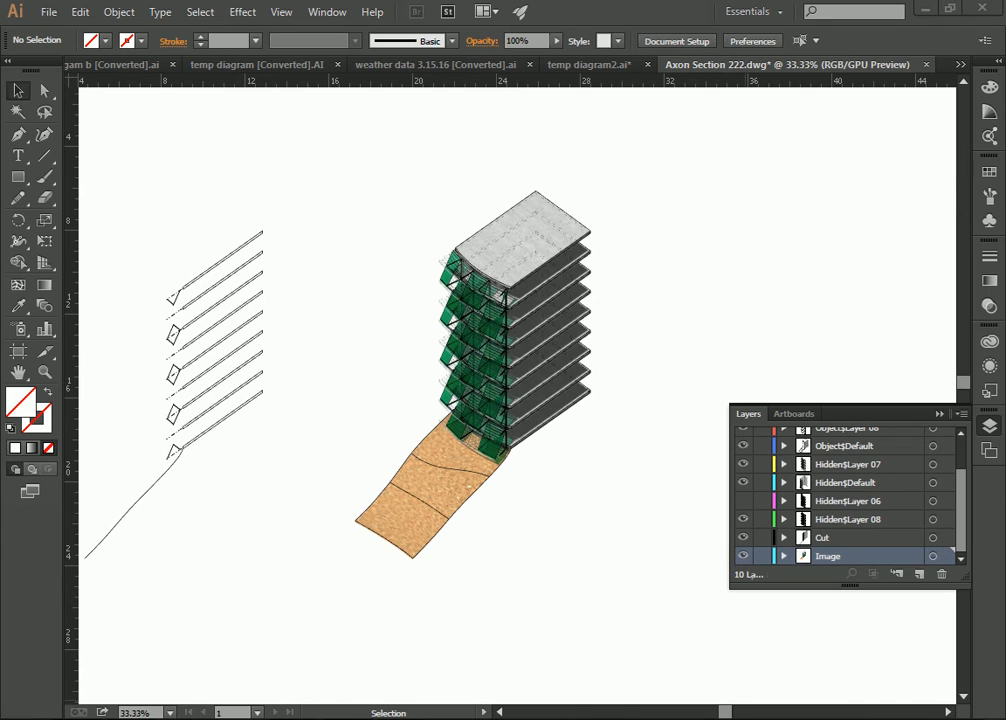
pyautogui.click(705, 718)
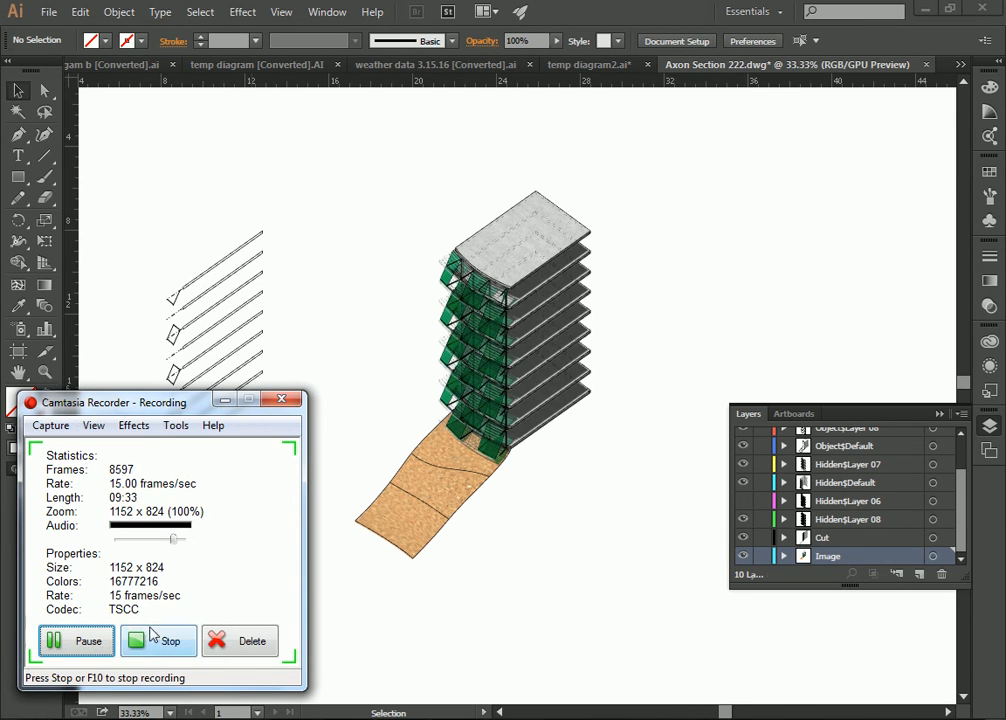